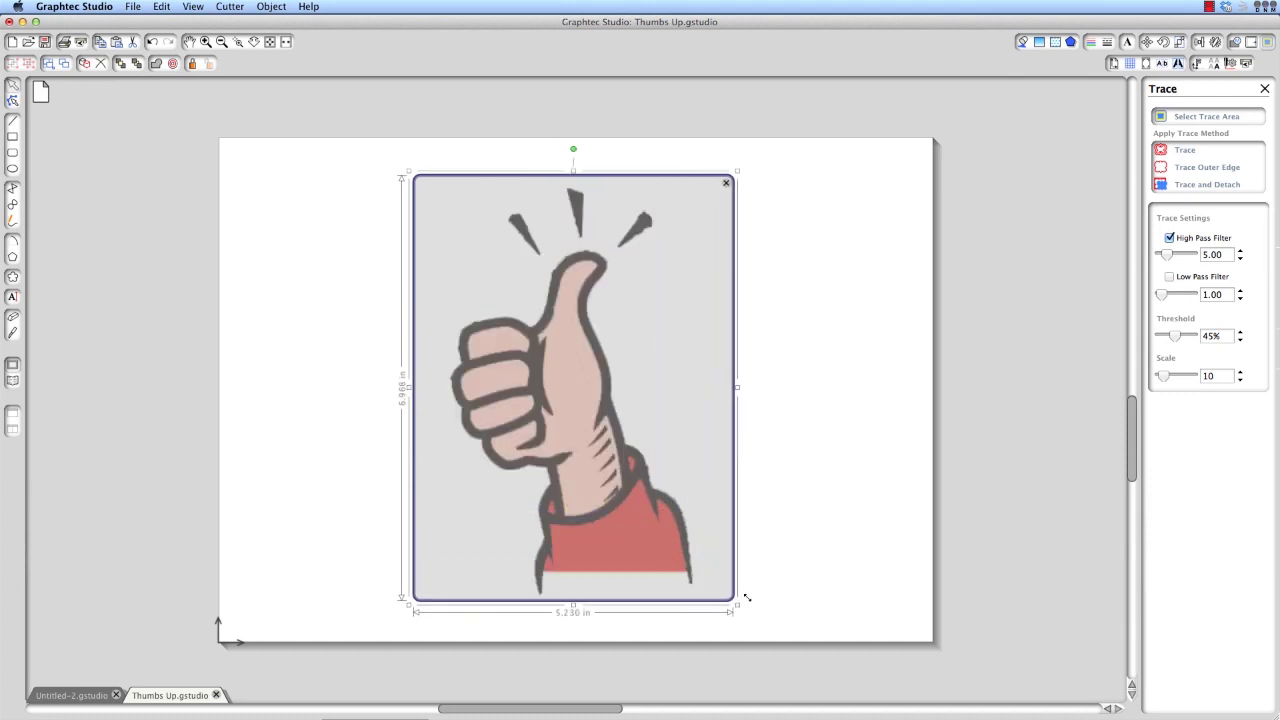
Step: Resize the trace area around the thumbs-up image to about 5.270 by 7.020 in
drag(409, 172, 411, 174)
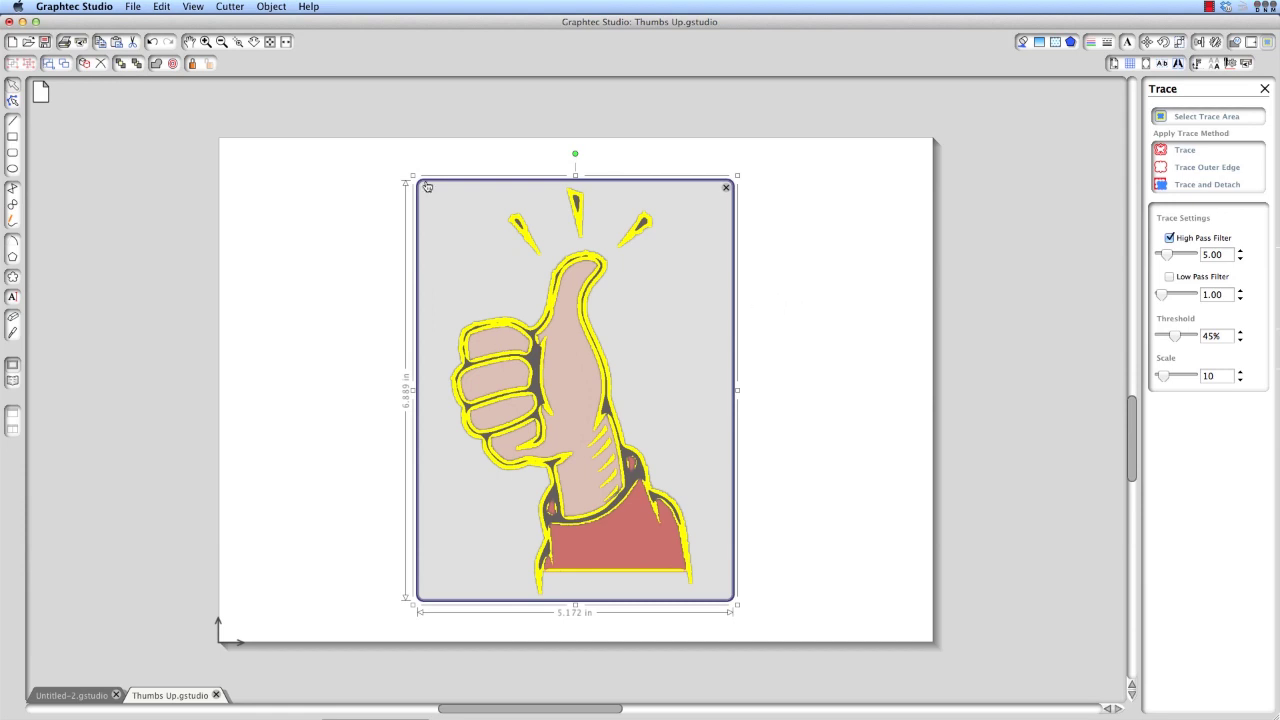
mouse_move(409, 172)
mouse_down()
mouse_move(518, 293)
mouse_move(520, 318)
mouse_move(414, 161)
mouse_up()
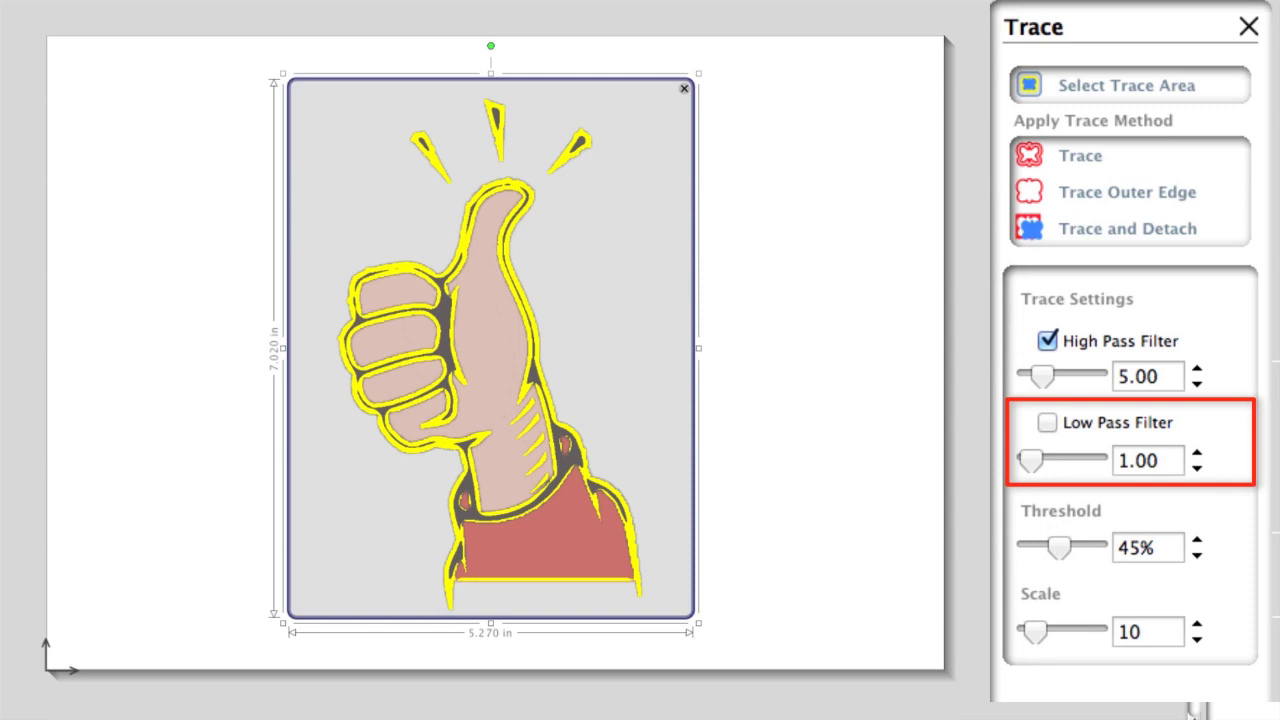
Step: Switch the Low Pass Filter on and off to compare its effect on the thumbs-up trace preview
click(1046, 423)
click(1046, 423)
click(1046, 423)
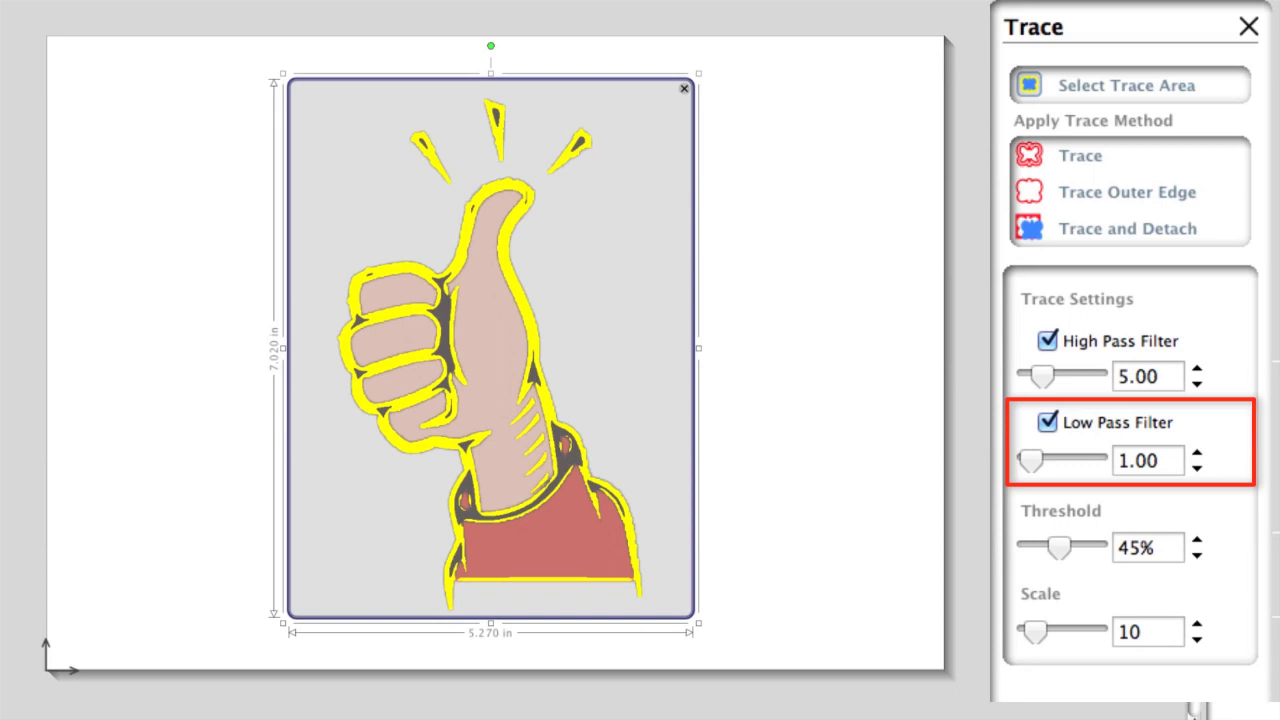
click(1047, 424)
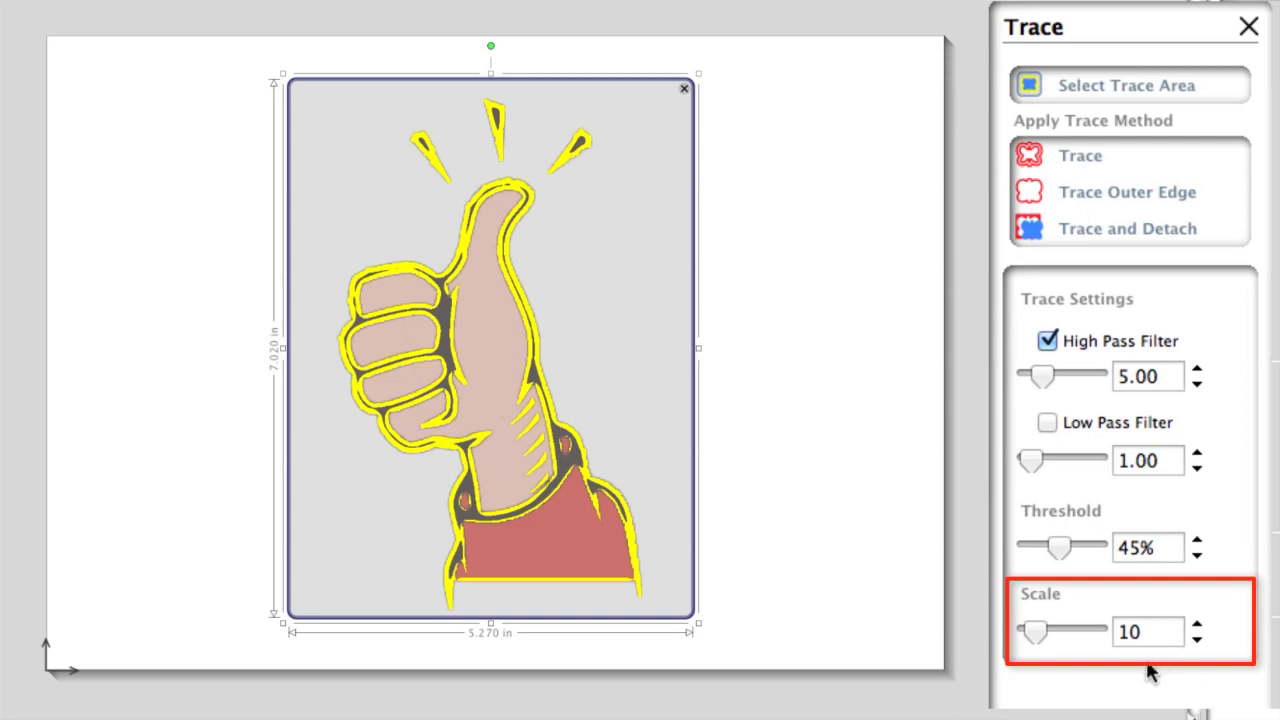
Step: Enable the Low Pass Filter at 1.25 and set the trace scale to 29
drag(1033, 626, 1031, 626)
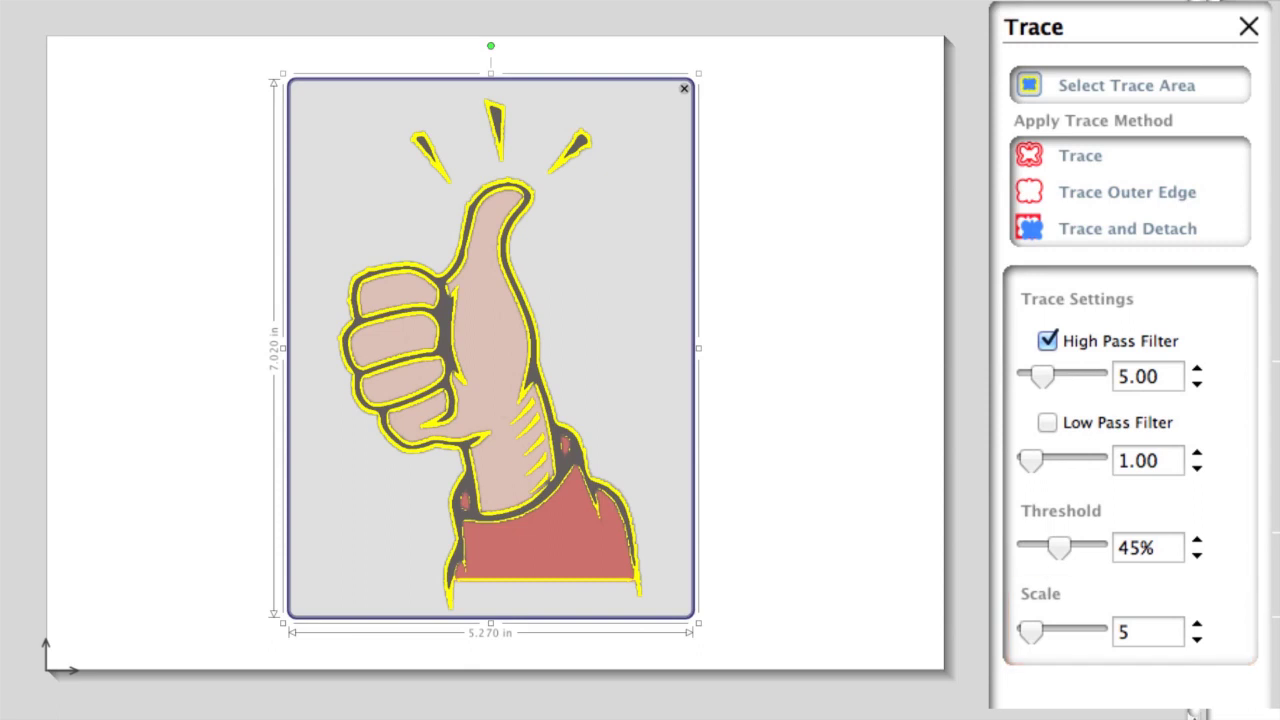
click(1048, 424)
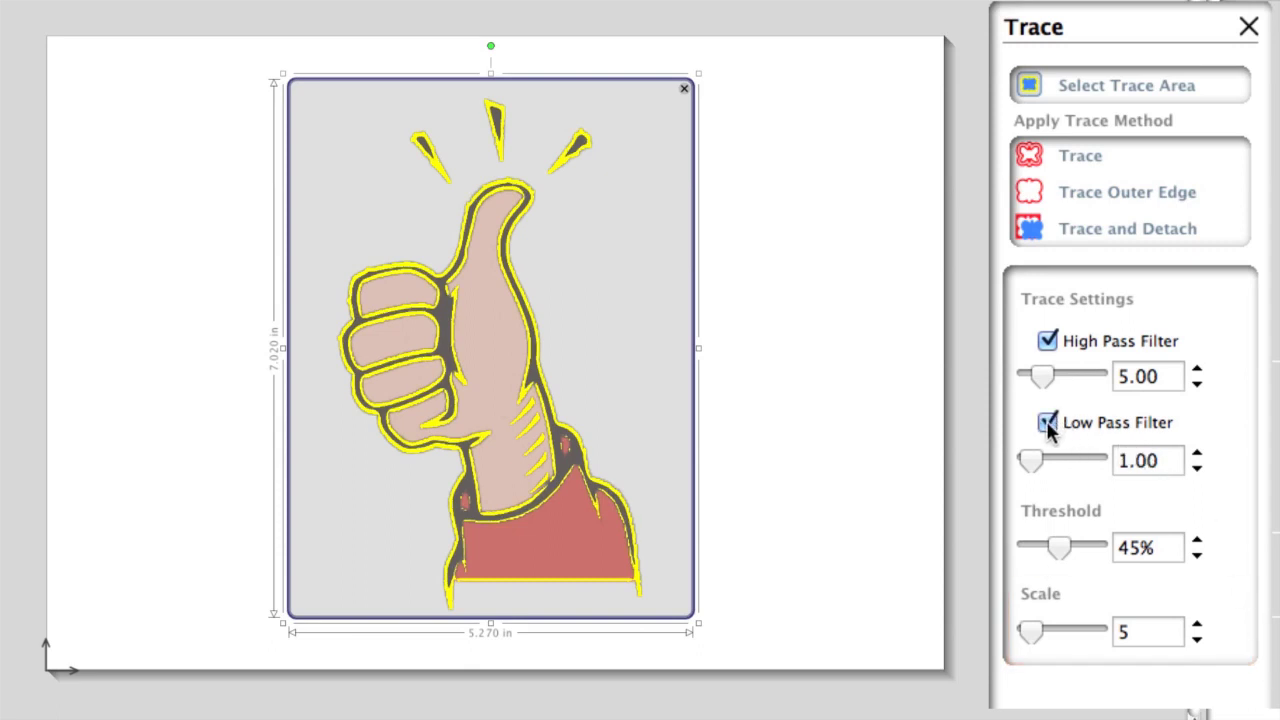
drag(1027, 460, 1030, 458)
drag(1027, 626, 1052, 628)
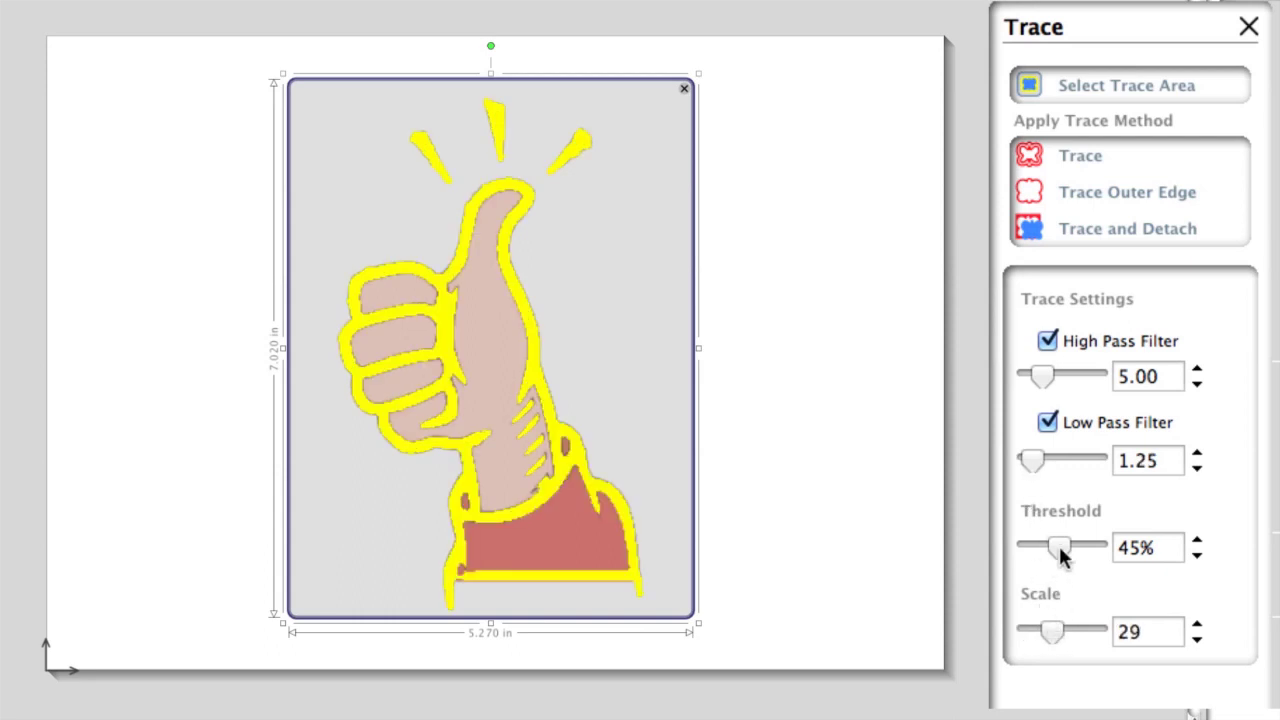
Step: Set the trace threshold to 44% and the scale to 16
drag(1059, 544, 1057, 543)
drag(1050, 626, 1038, 634)
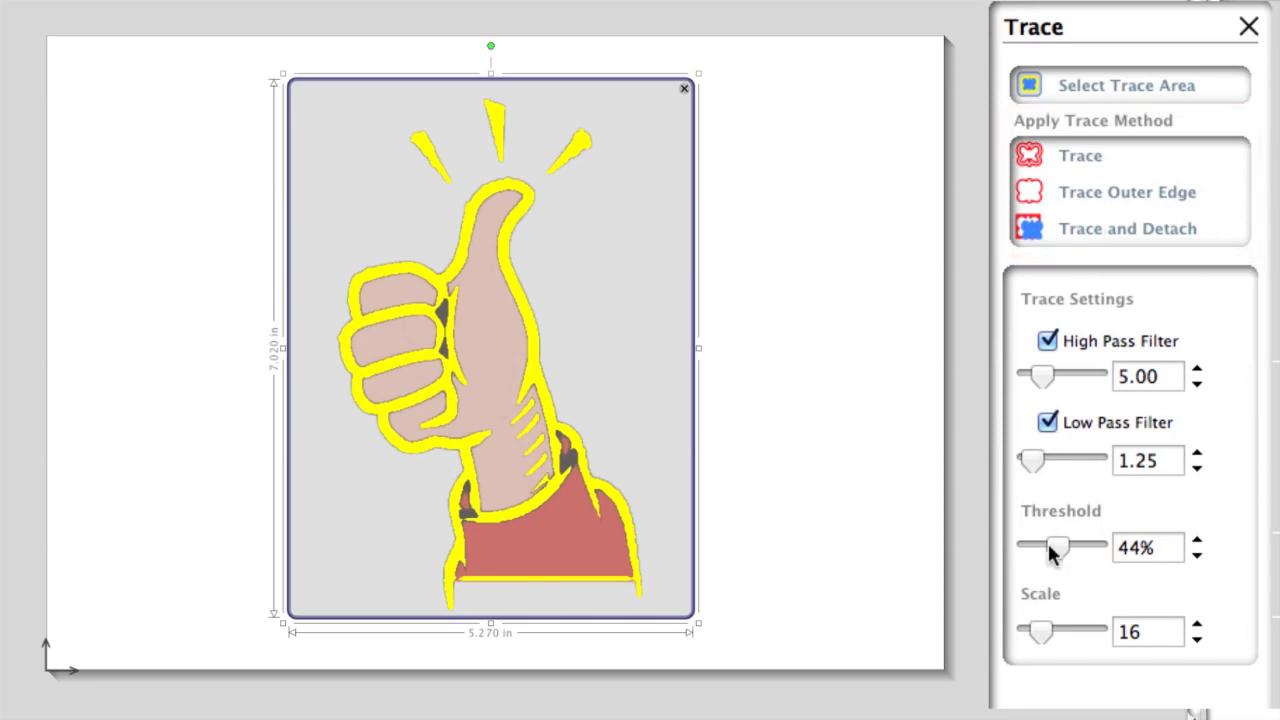
drag(1054, 539, 1055, 540)
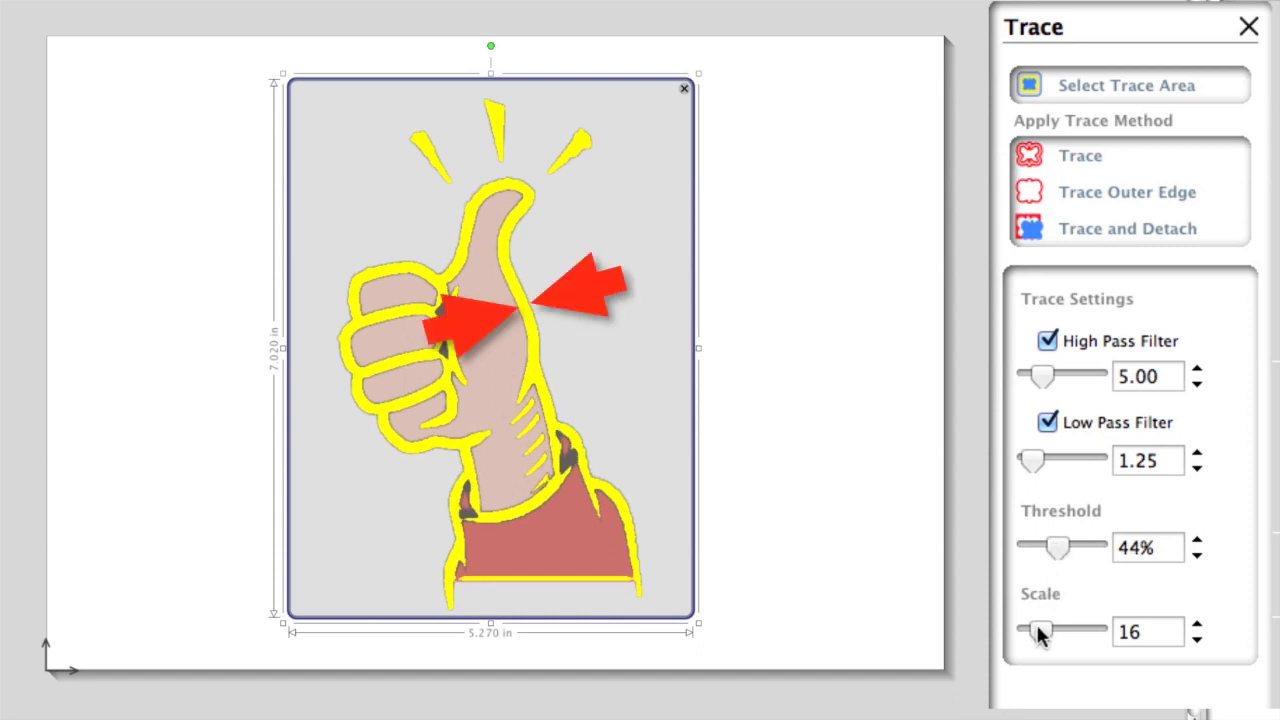
drag(1036, 624, 1039, 637)
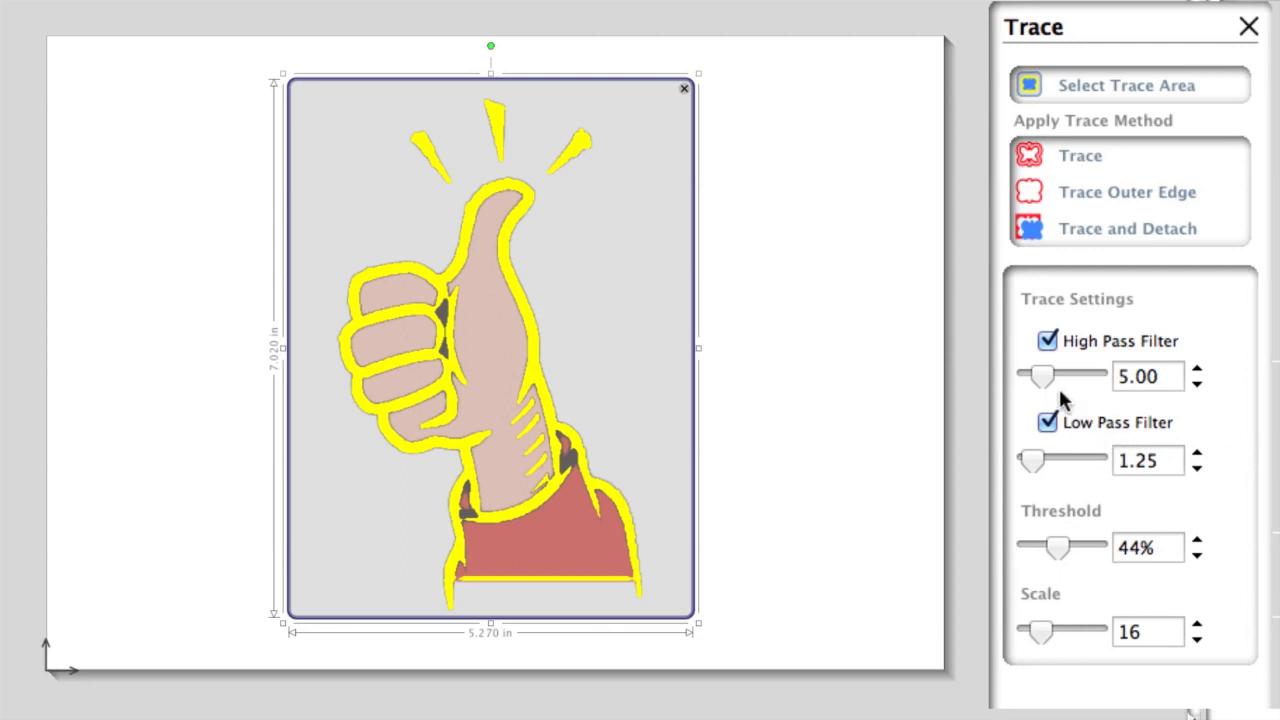
Step: Set the High Pass Filter to 9.00 and apply Trace to the thumbs-up image
drag(1041, 368, 1051, 372)
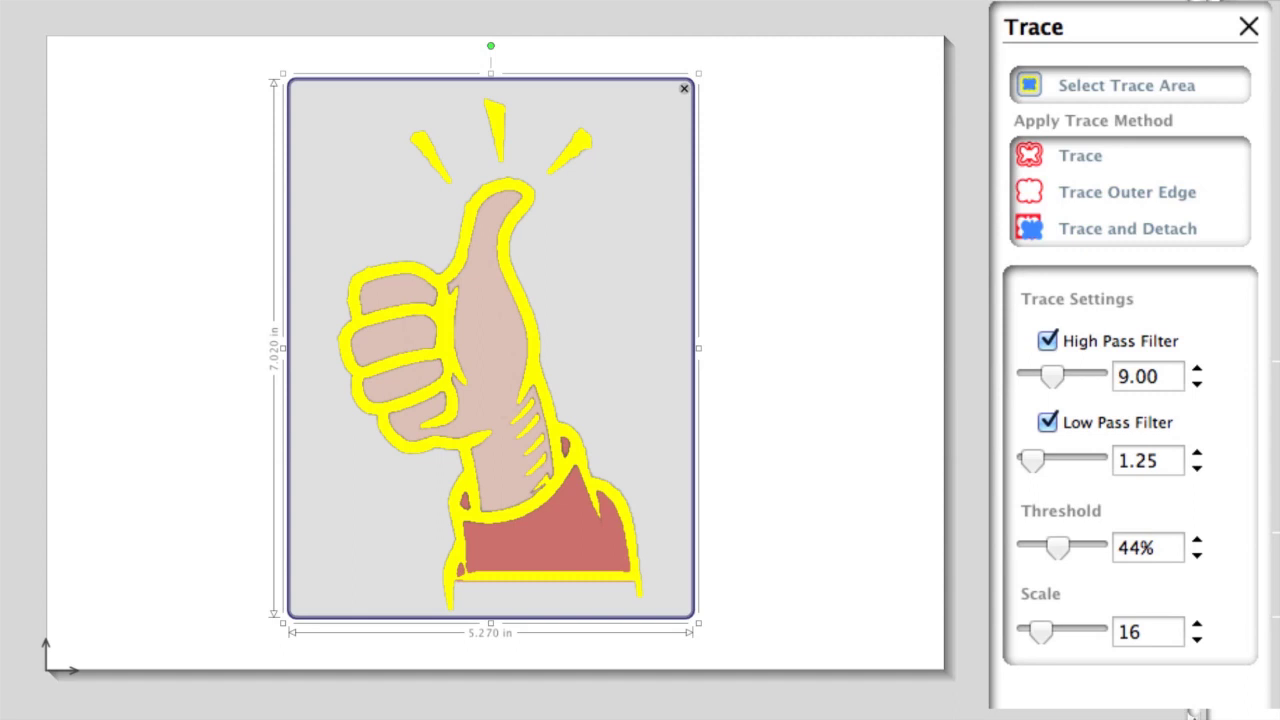
click(1093, 157)
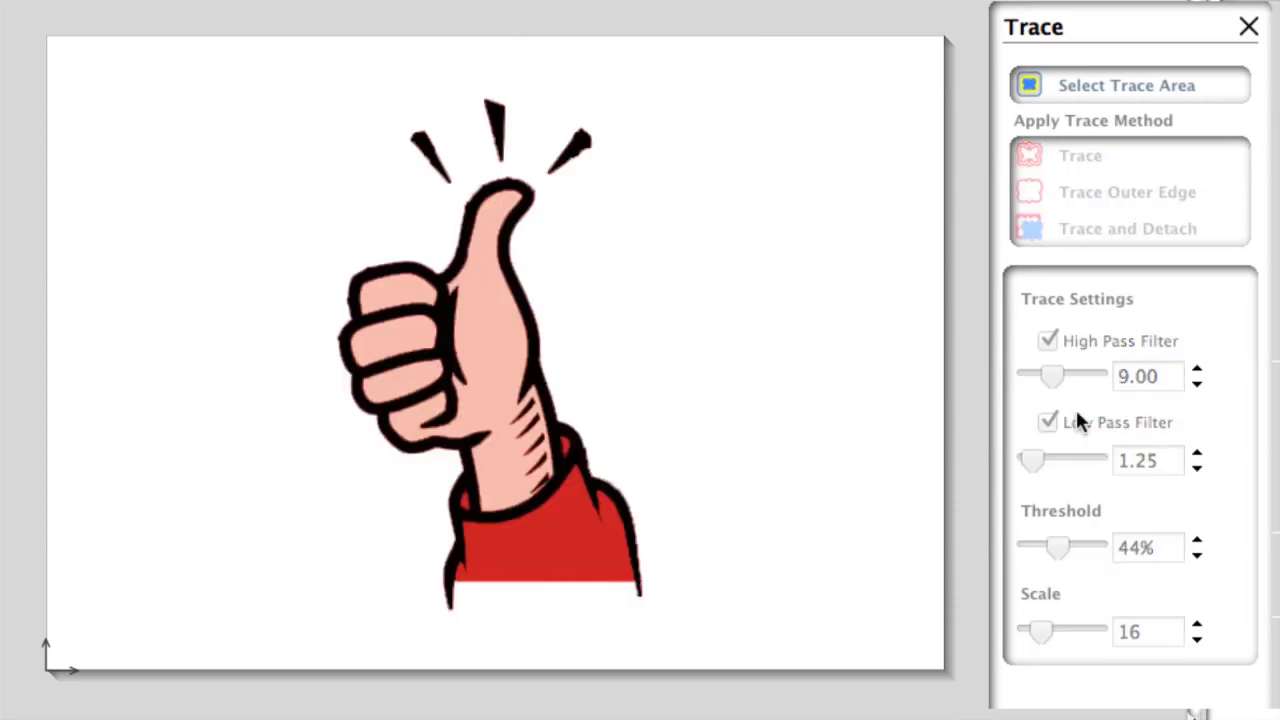
Step: Move the original thumbs-up image to the right of its tracing and fill the traced outline with black
mouse_move(562, 316)
mouse_down()
mouse_move(899, 337)
mouse_move(920, 300)
mouse_move(960, 331)
mouse_up()
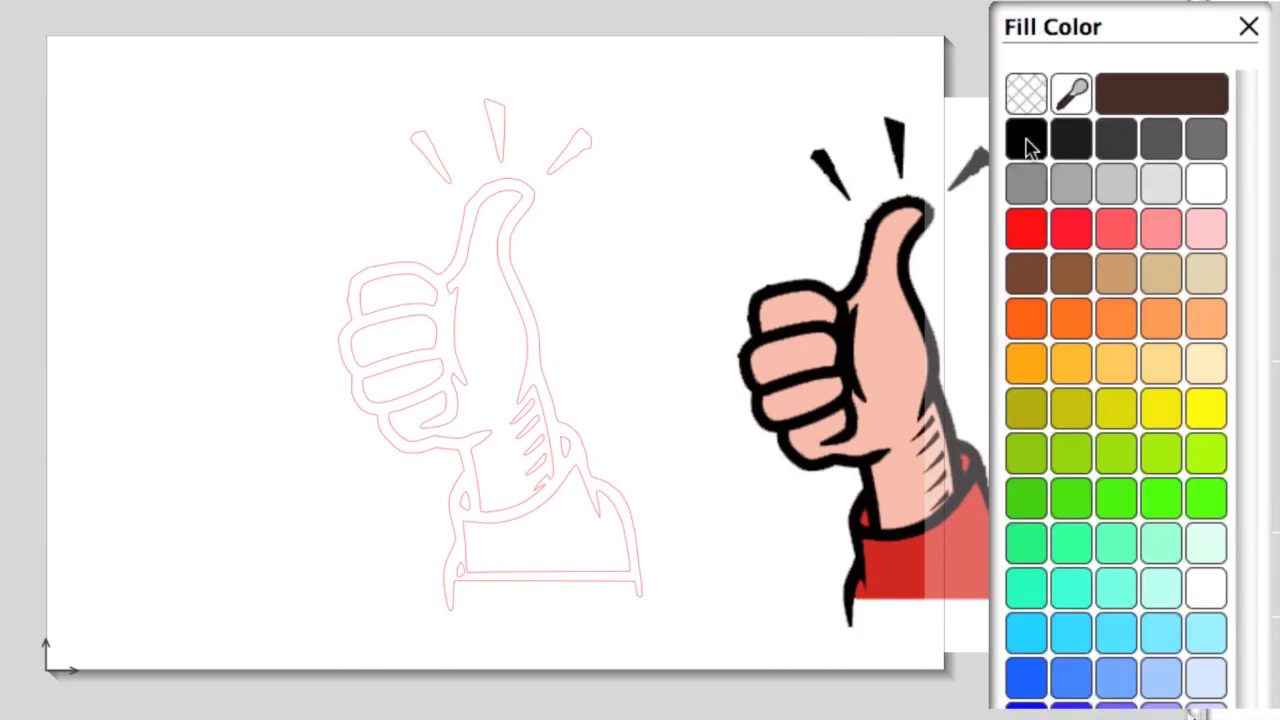
click(515, 247)
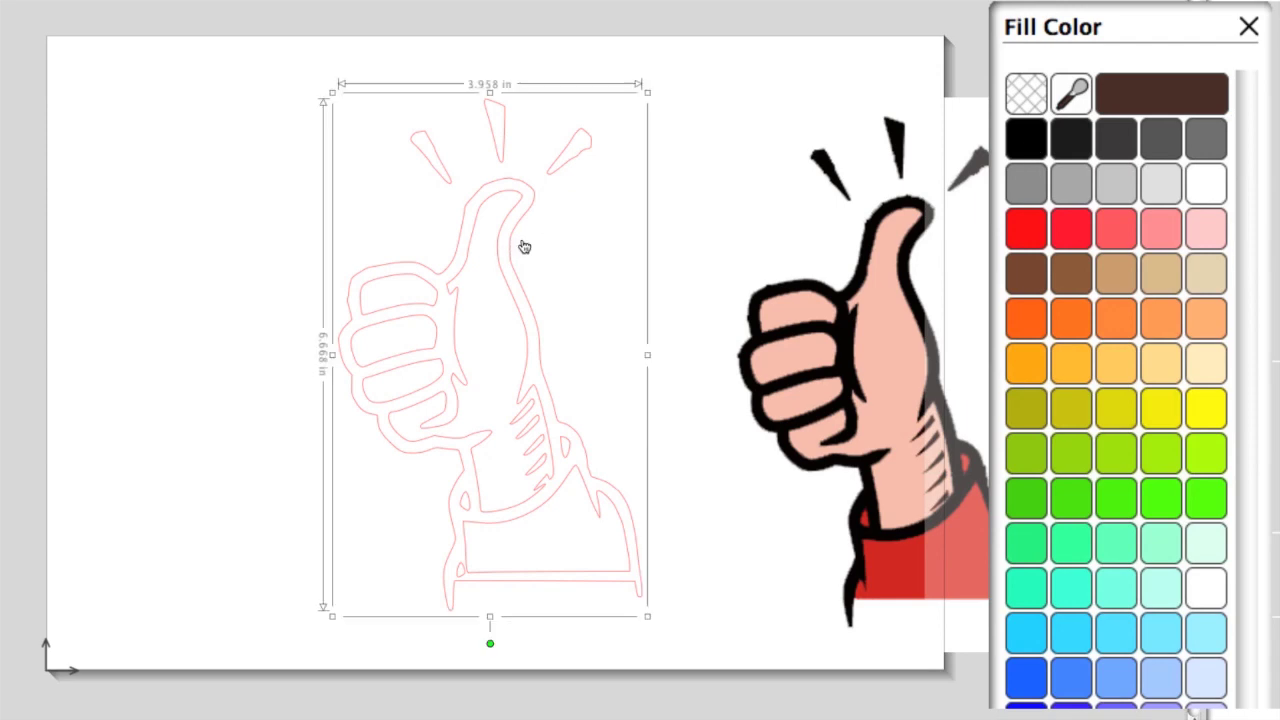
click(1026, 138)
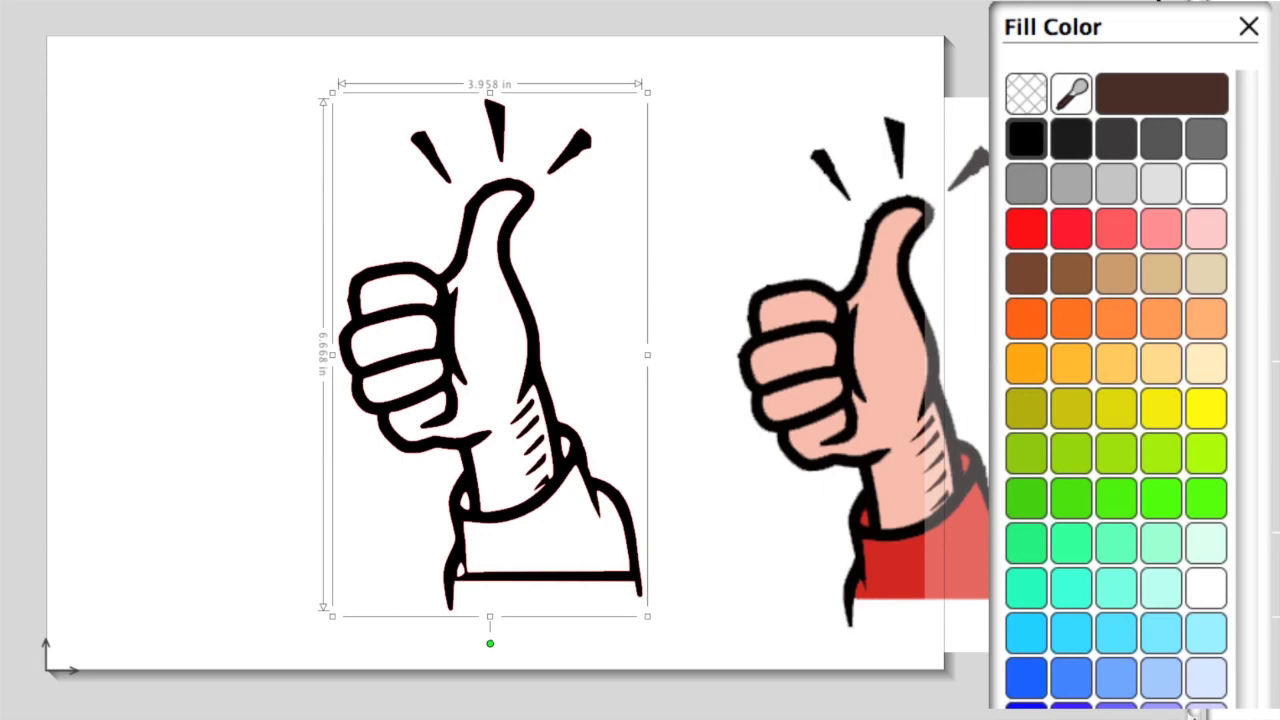
Step: Clear the fill of the traced hand and release its compound path
click(1026, 93)
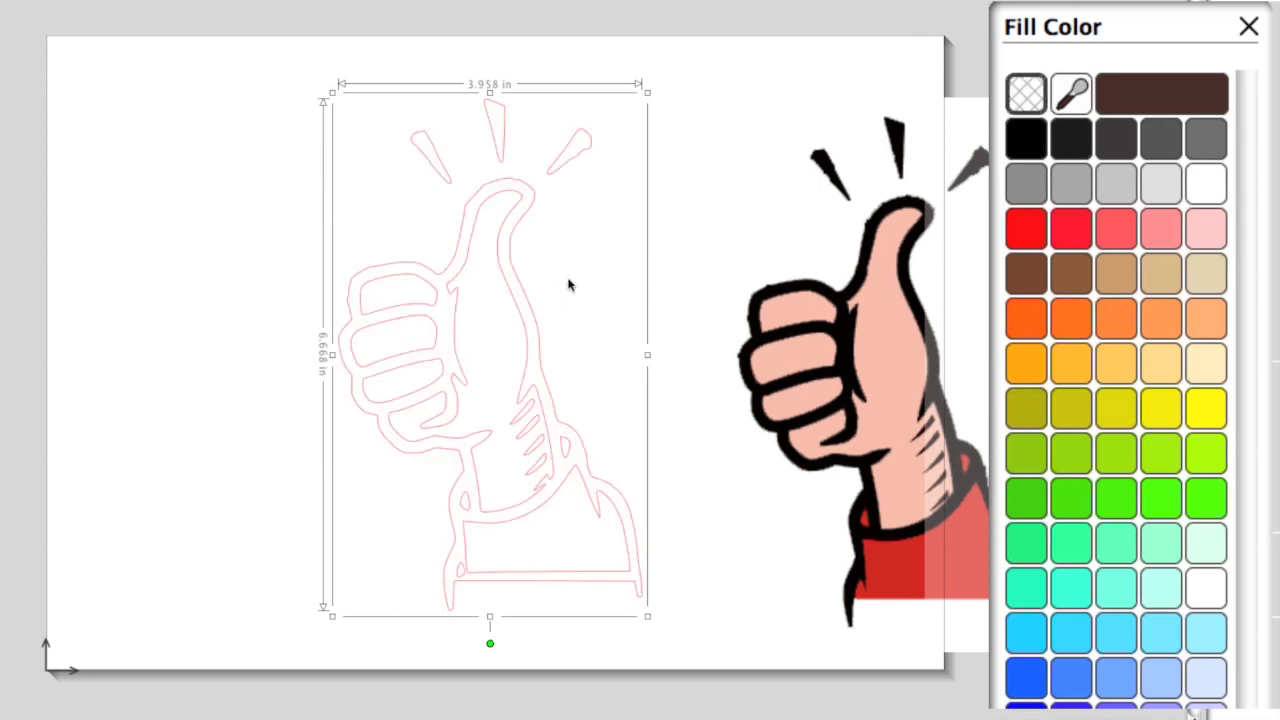
click(120, 0)
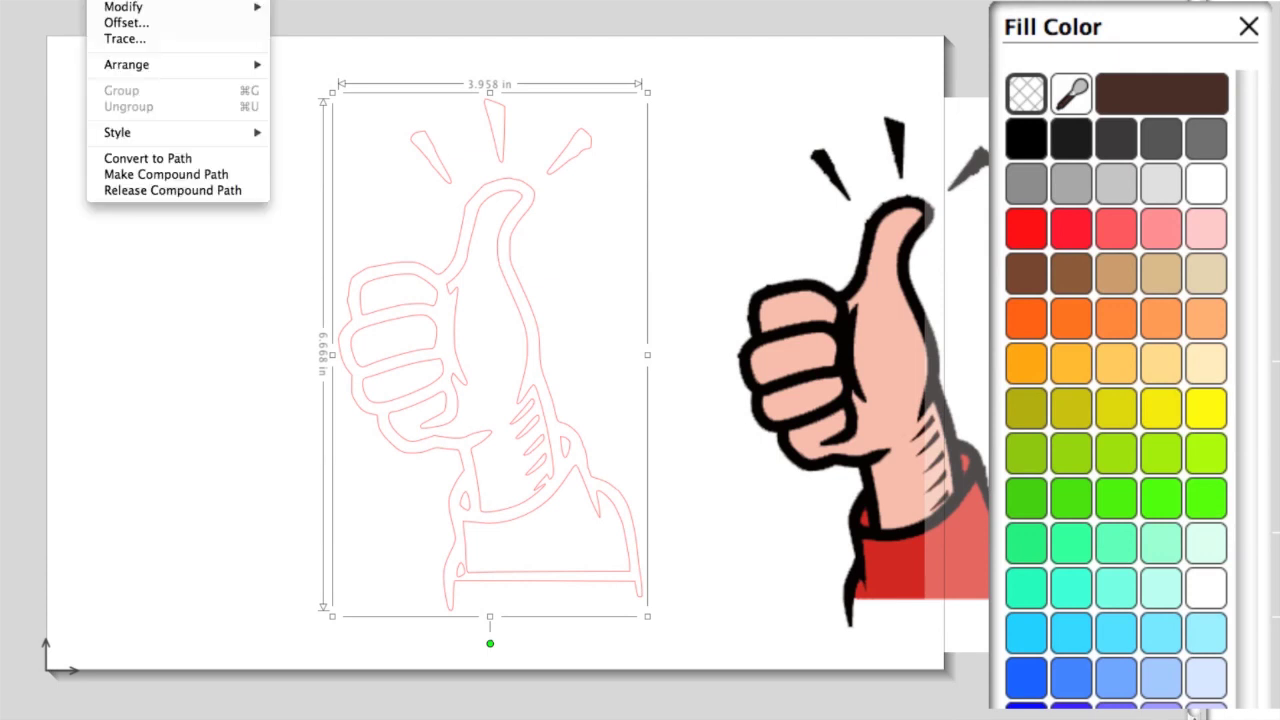
click(155, 190)
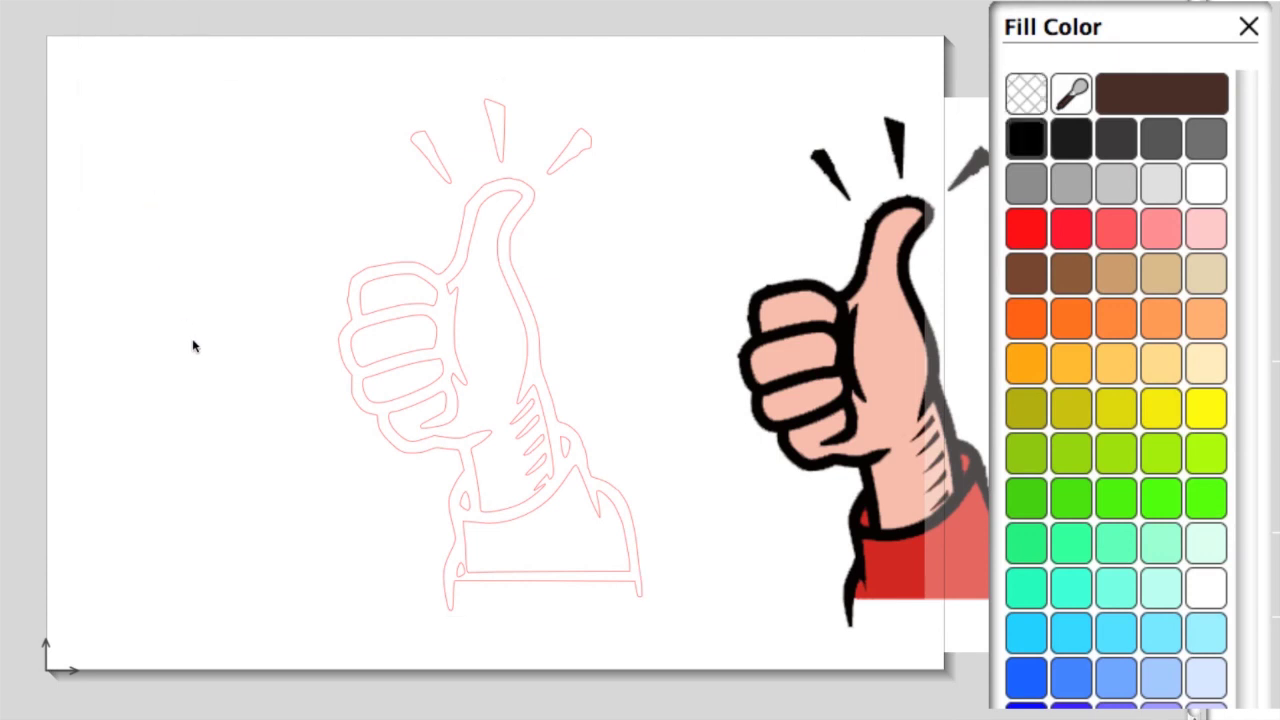
Step: Fill the traced thumb and palm shape with the skin tone sampled from the original image
click(514, 307)
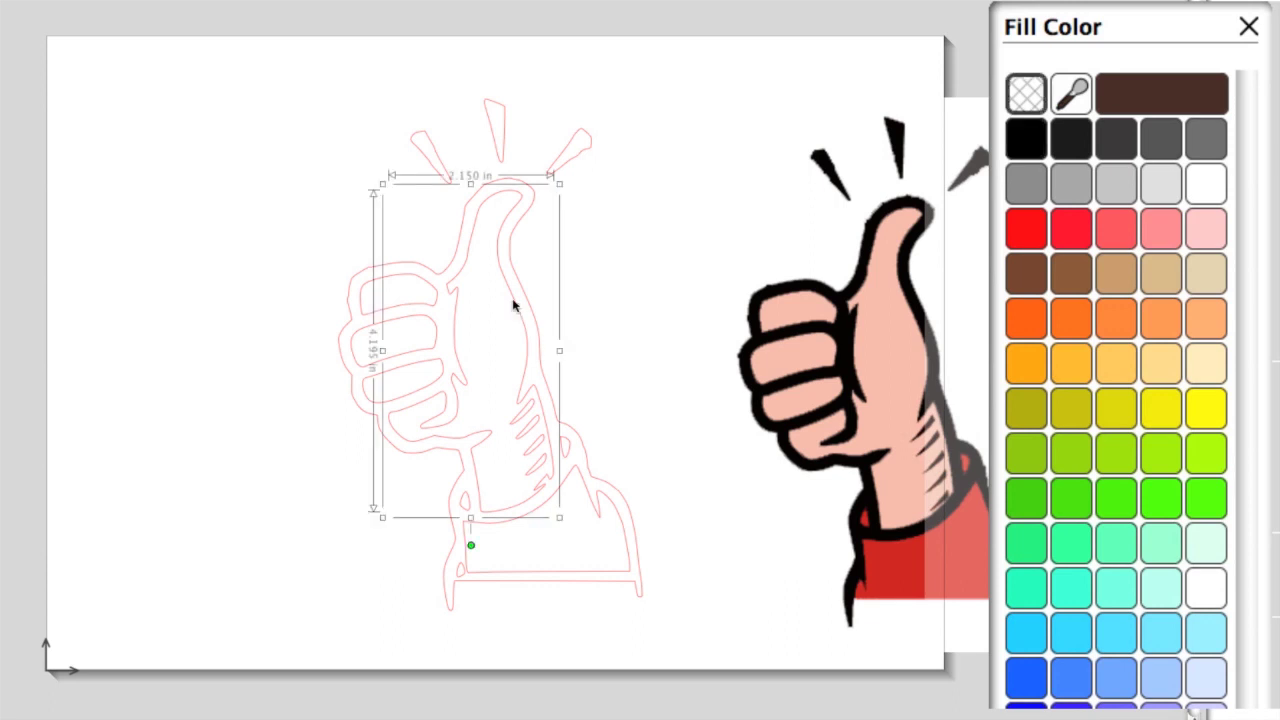
click(1071, 93)
click(894, 360)
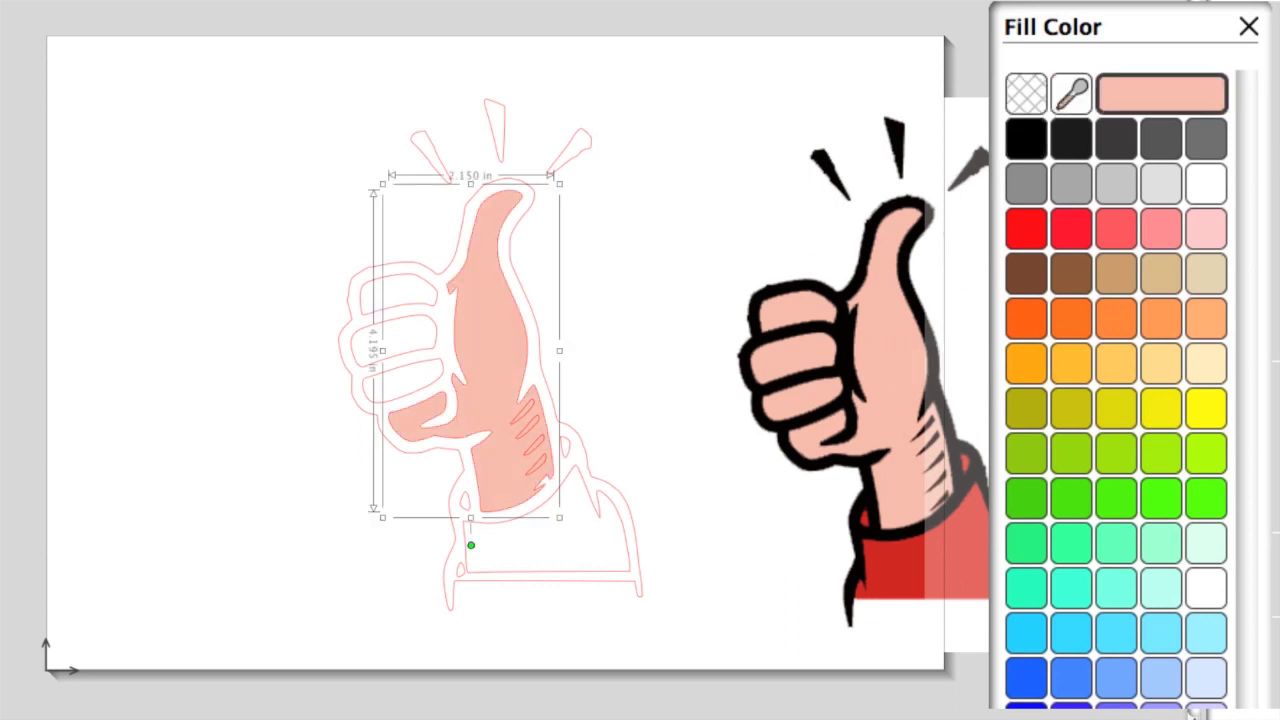
Step: Fill the three upper finger shapes with the same sampled skin tone
click(399, 300)
click(388, 363)
shift+click(388, 412)
click(1127, 97)
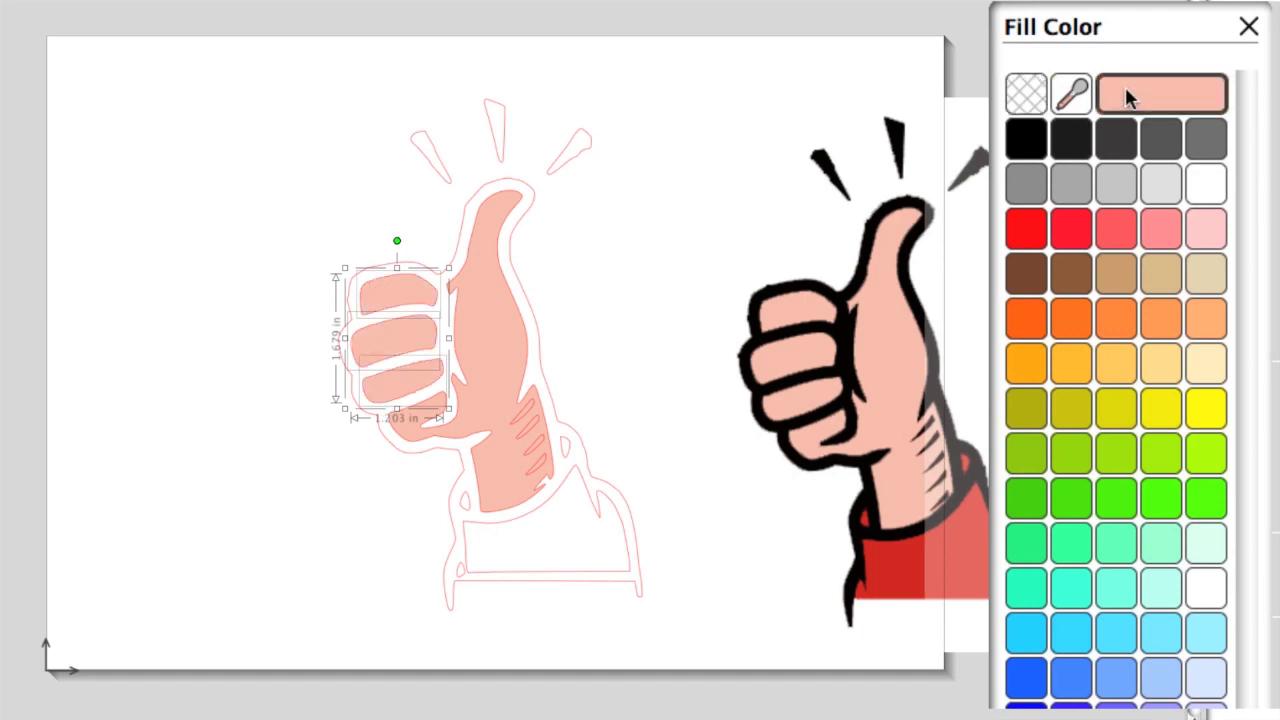
Step: Fill the traced sleeve and cuff shapes with the red sampled from the original image
click(568, 444)
shift+click(571, 444)
click(1071, 93)
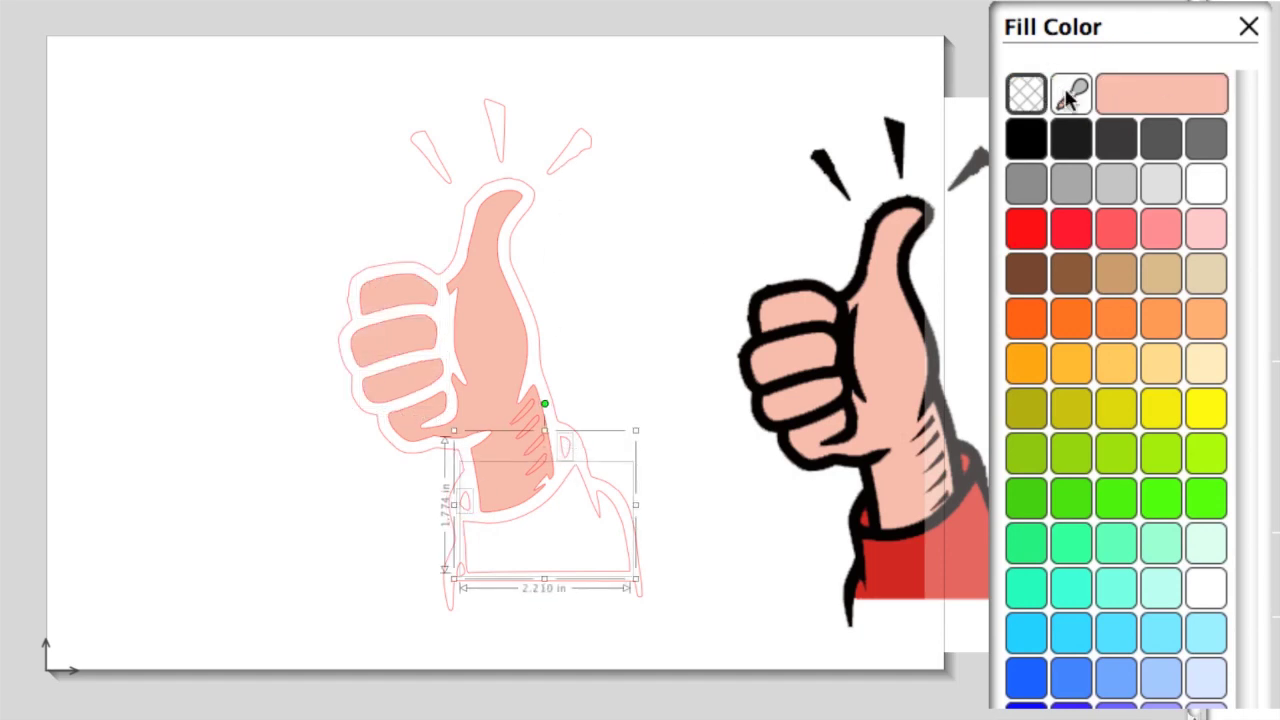
click(882, 555)
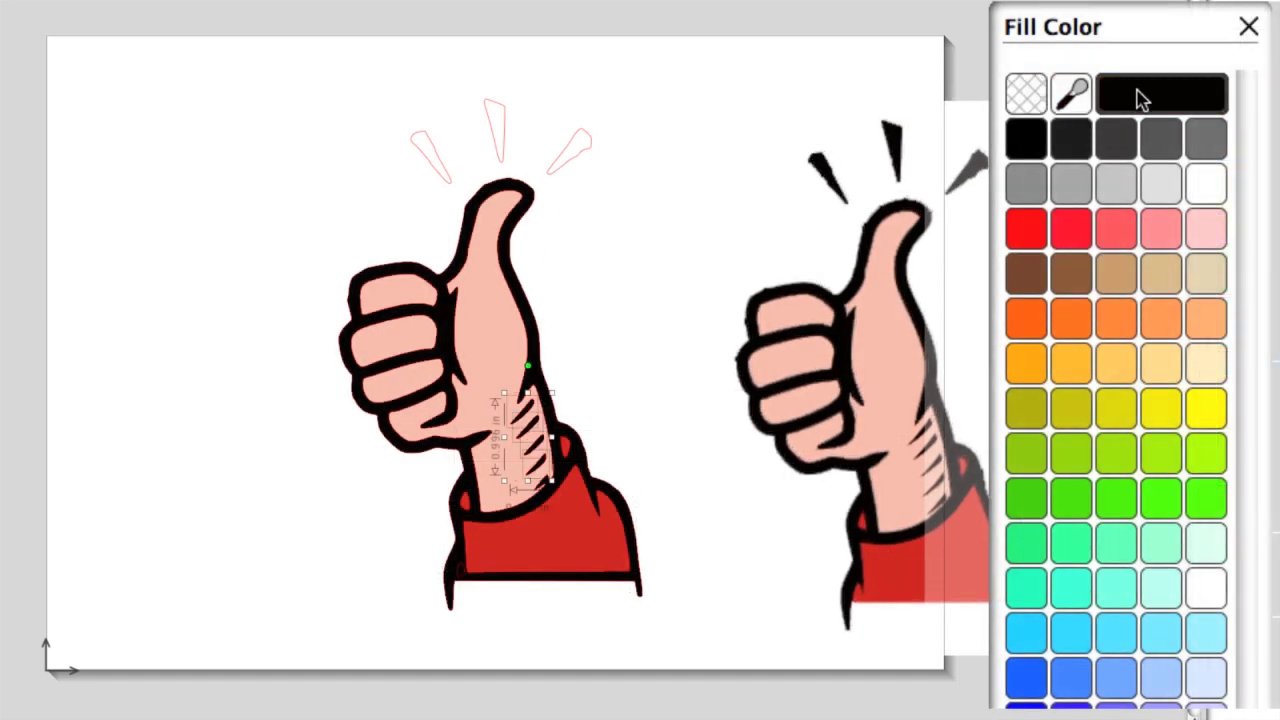
Step: Fill the three accent marks above the thumb with black and deselect them
drag(630, 93, 386, 200)
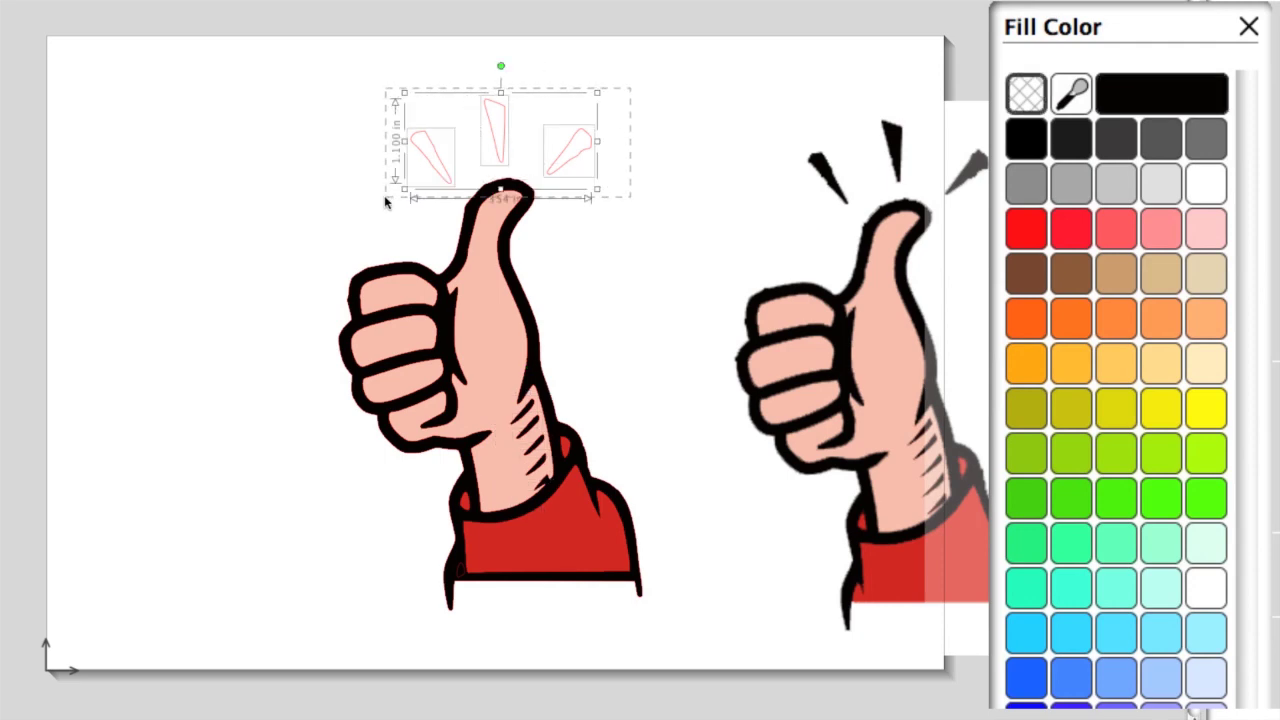
click(1168, 104)
click(192, 318)
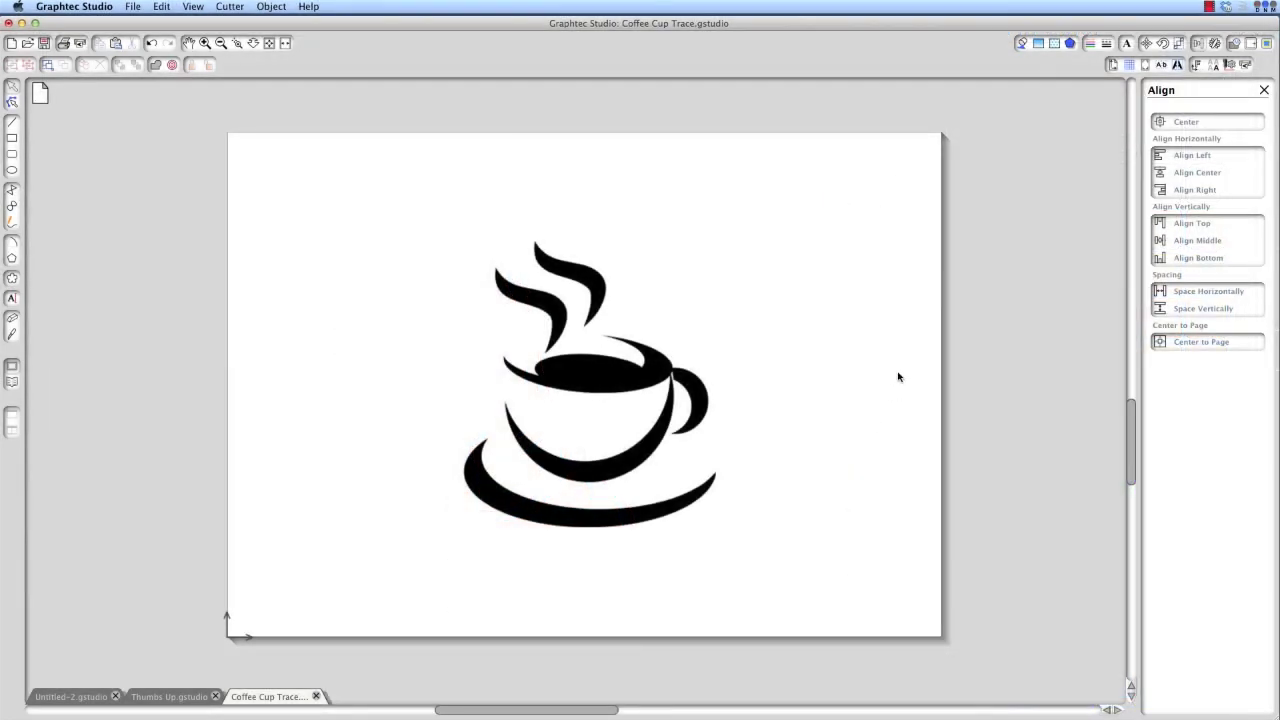
Step: Define a trace area of about 5.779 by 5.549 in around the coffee cup image
click(1266, 43)
click(1206, 118)
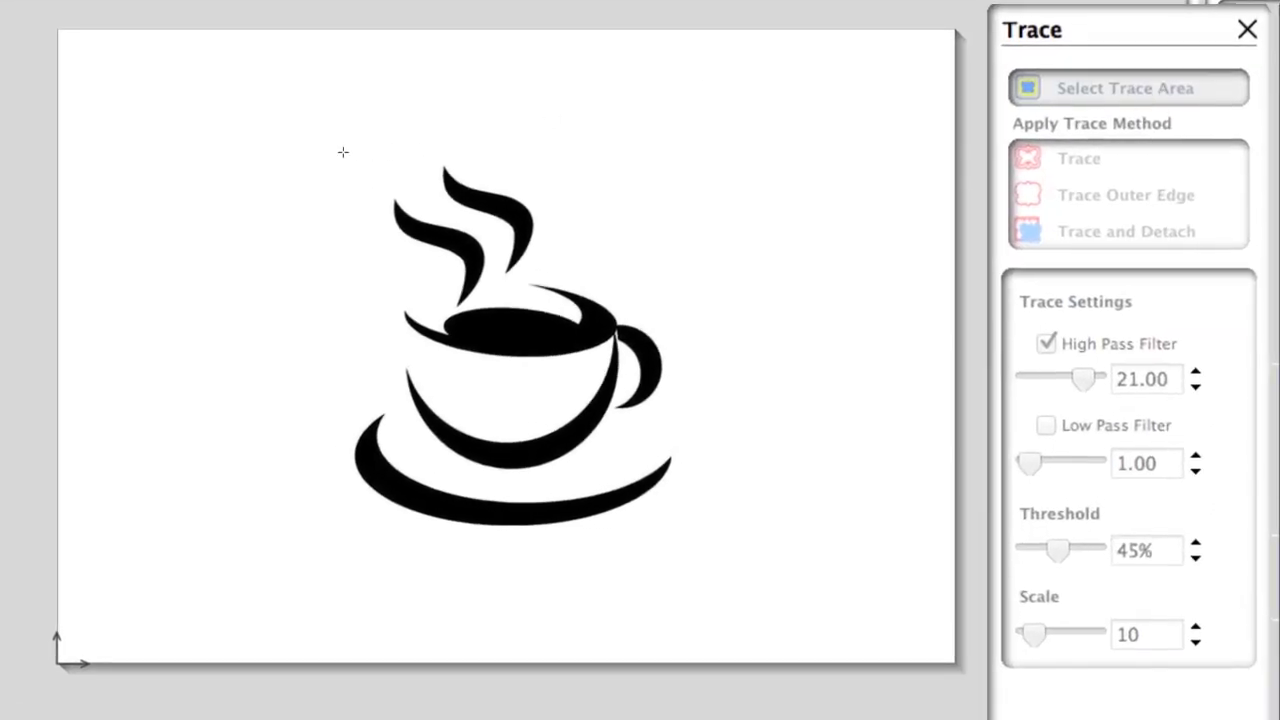
mouse_move(297, 142)
mouse_down()
mouse_move(674, 409)
mouse_move(711, 534)
mouse_move(740, 568)
mouse_up()
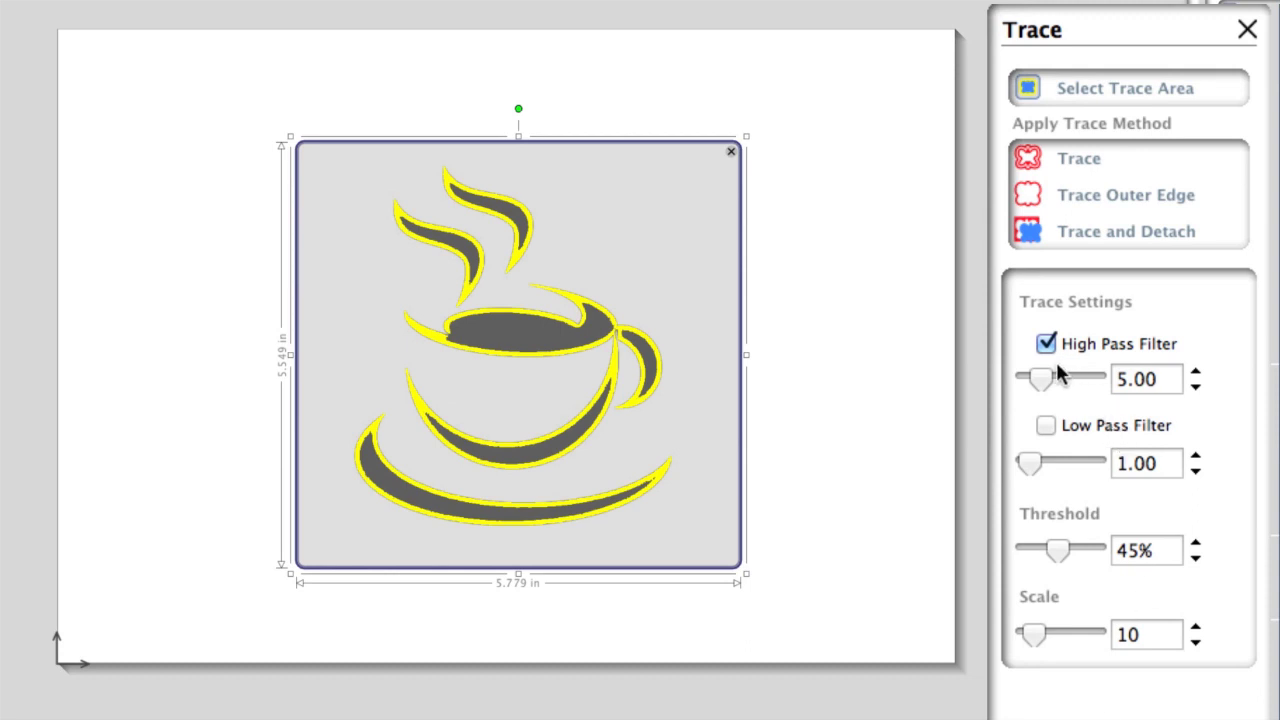
Step: Set the High Pass Filter to 21.00 and apply Trace Outer Edge to the coffee cup
drag(1041, 372, 1044, 373)
drag(1055, 380, 1090, 377)
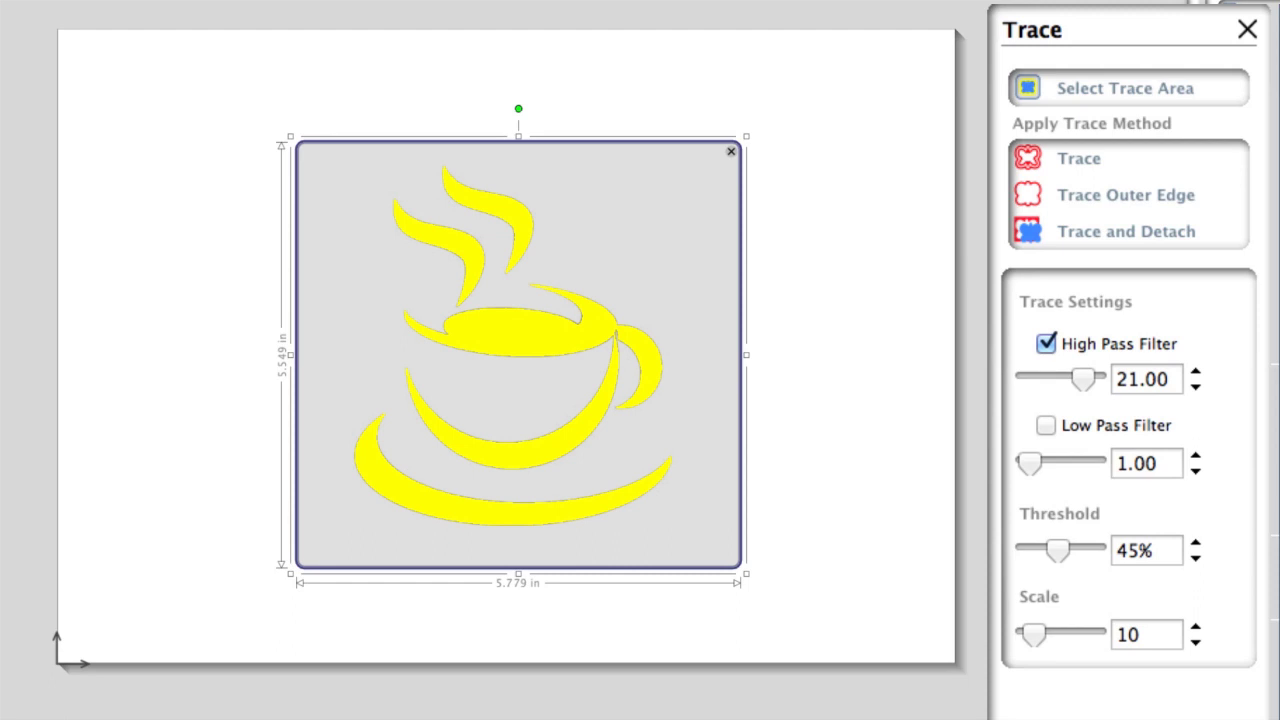
click(1080, 195)
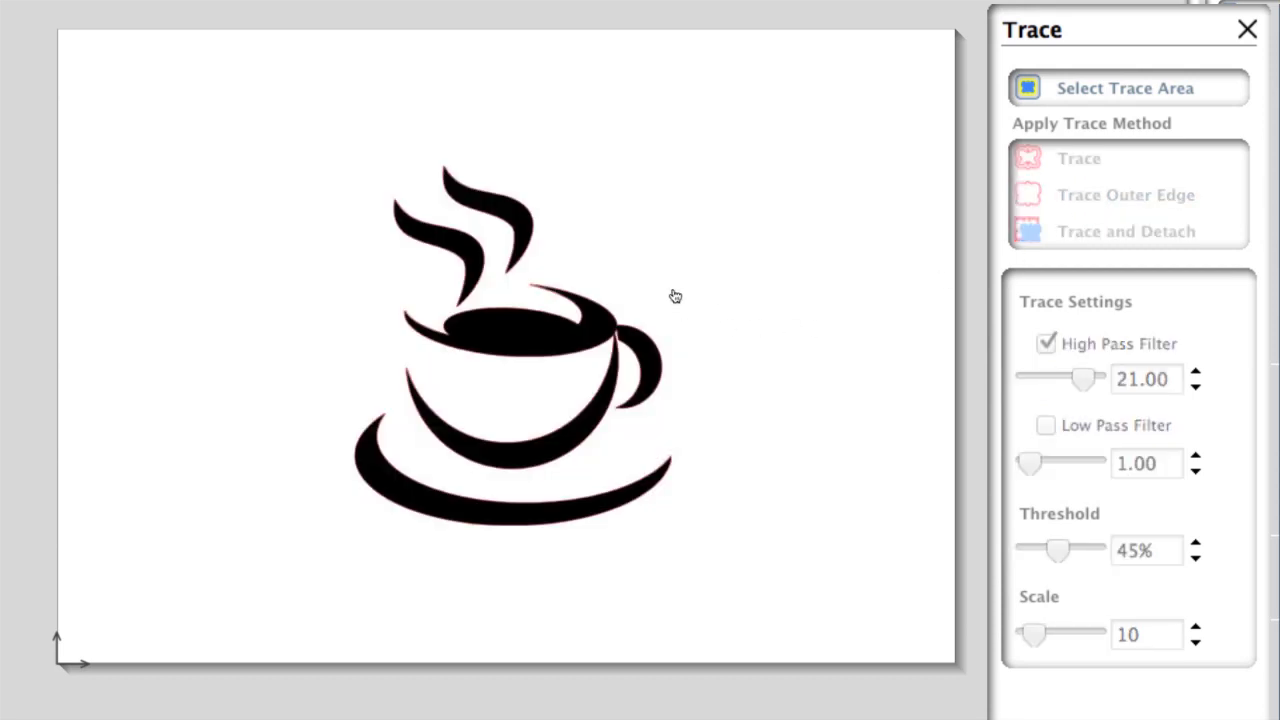
Step: Move the original coffee cup image to the right of its tracing and fill the traced outlines with black
mouse_move(663, 257)
mouse_down()
mouse_move(966, 257)
mouse_move(1010, 271)
mouse_up()
mouse_move(275, 108)
mouse_down()
mouse_move(511, 400)
mouse_move(687, 568)
mouse_up()
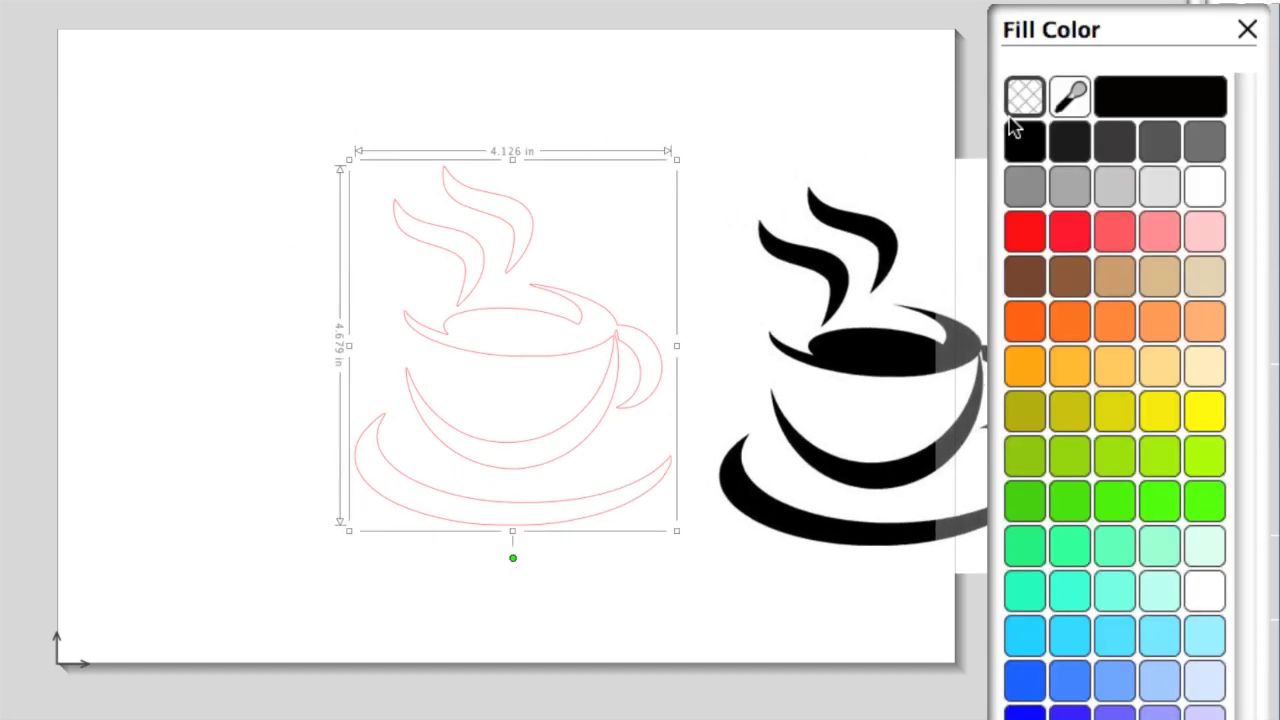
click(1024, 140)
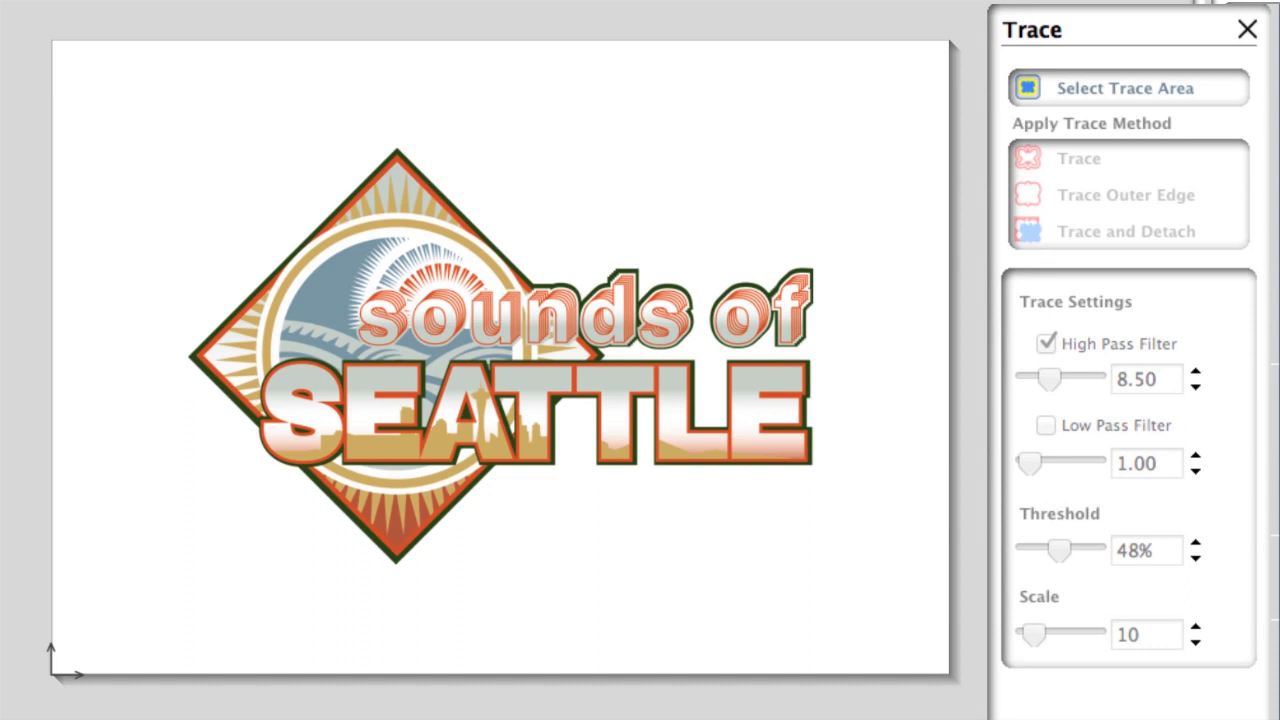
Step: Define a trace area of about 9.111 by 6.380 in around the Sounds of Seattle logo with the High Pass Filter at 10.50
click(1185, 90)
mouse_move(164, 112)
mouse_down()
mouse_move(172, 138)
mouse_move(470, 380)
mouse_move(862, 604)
mouse_up()
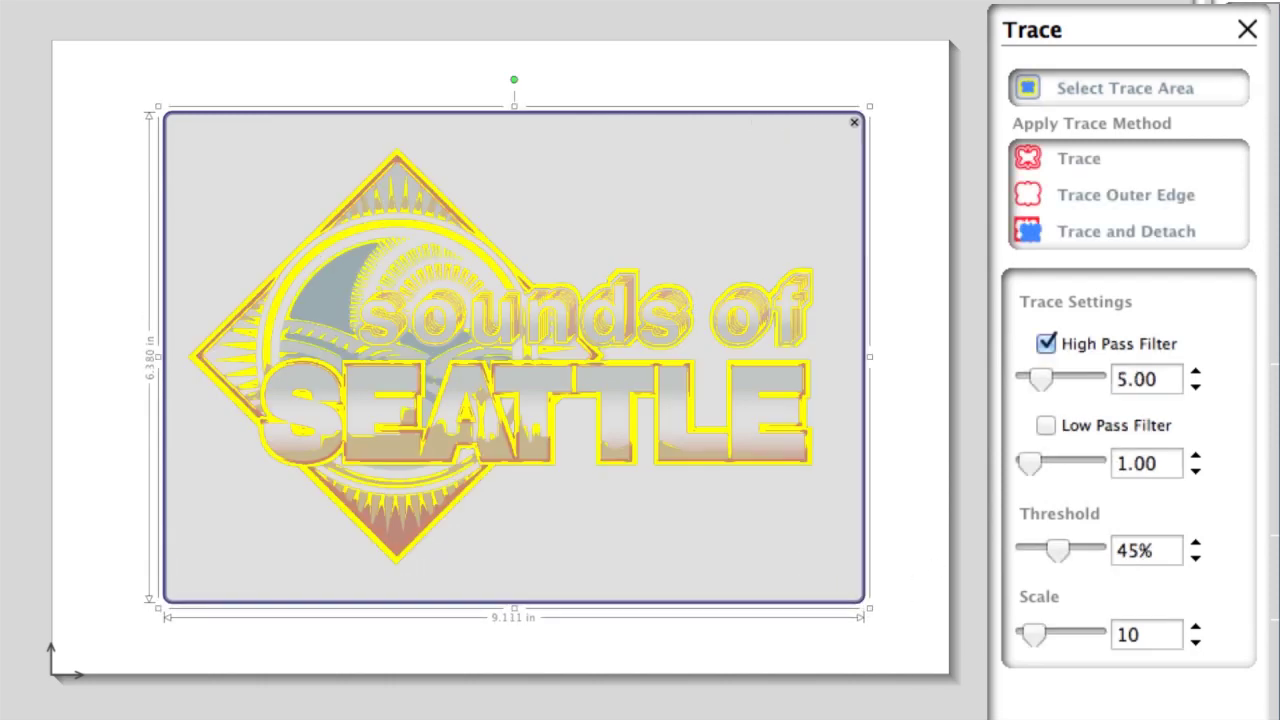
drag(1043, 376, 1056, 382)
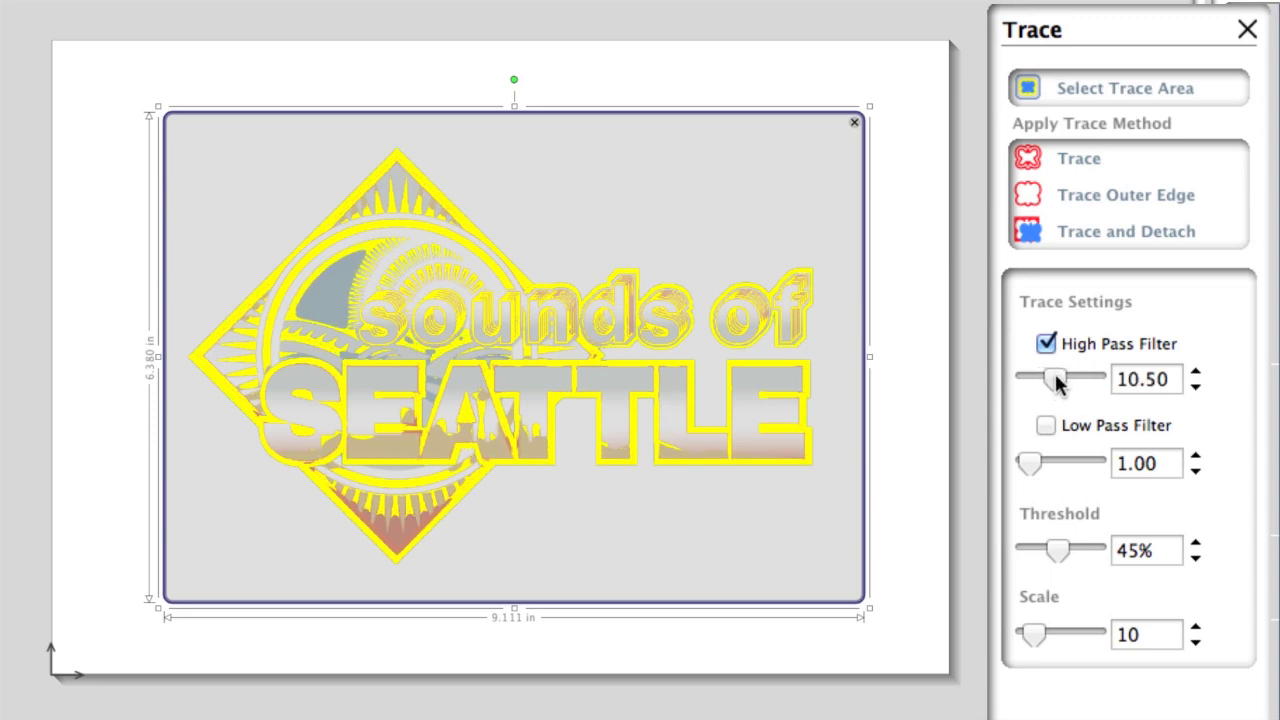
Step: Set the trace scale to 12 and apply Trace Outer Edge to the Sounds of Seattle logo
click(1196, 626)
click(1196, 626)
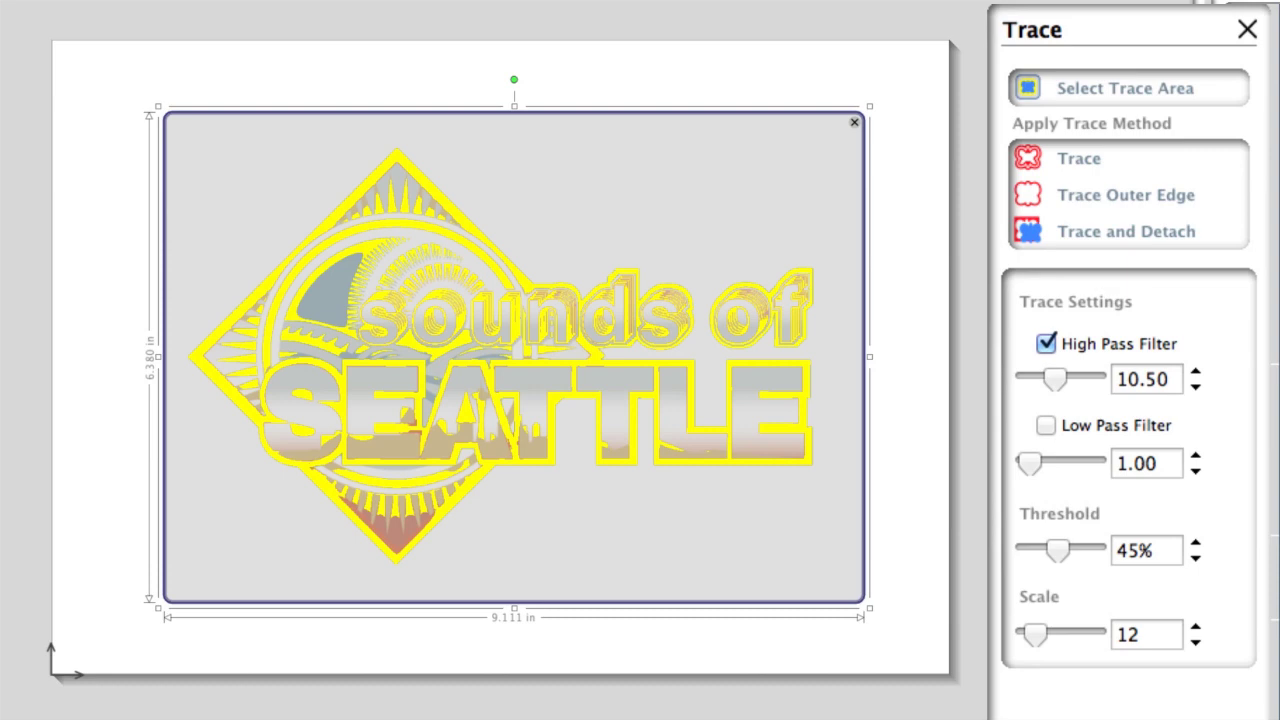
click(1073, 192)
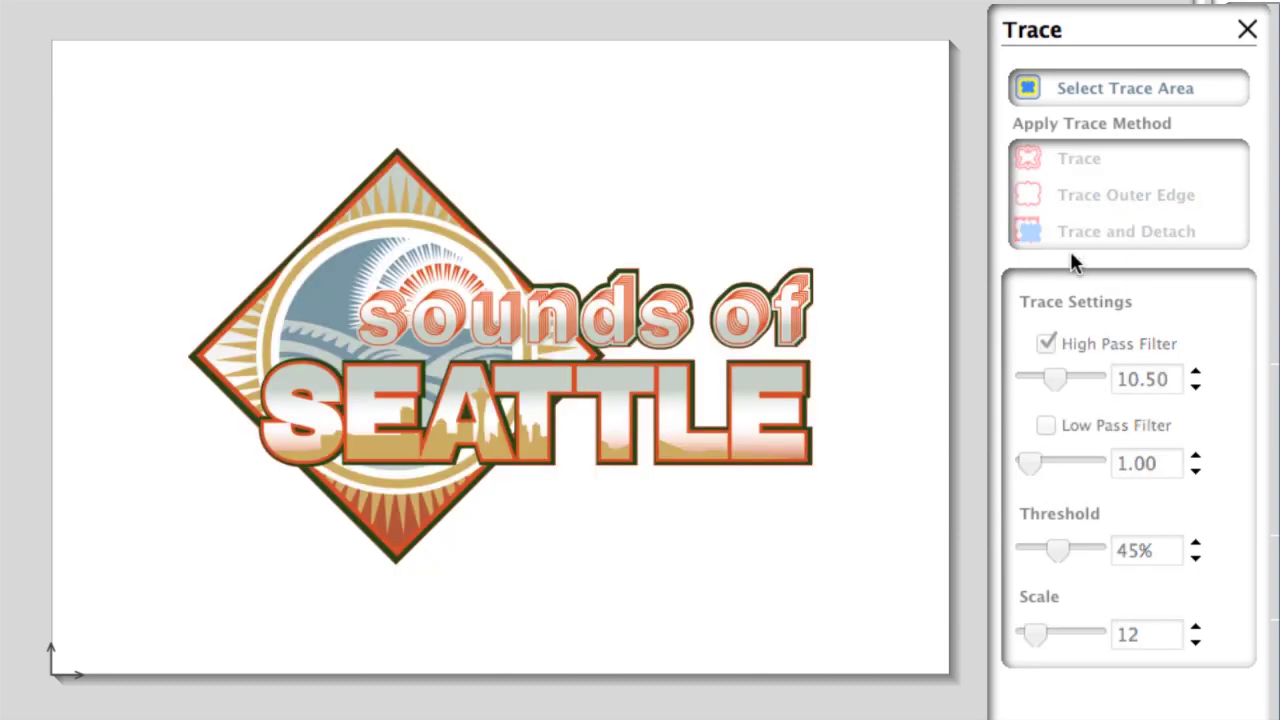
Step: Move the original Sounds of Seattle image off its tracing and offset the traced outline by 0.125 in with rounded corners
mouse_move(634, 209)
mouse_down()
mouse_move(871, 286)
mouse_move(942, 409)
mouse_move(1020, 470)
mouse_up()
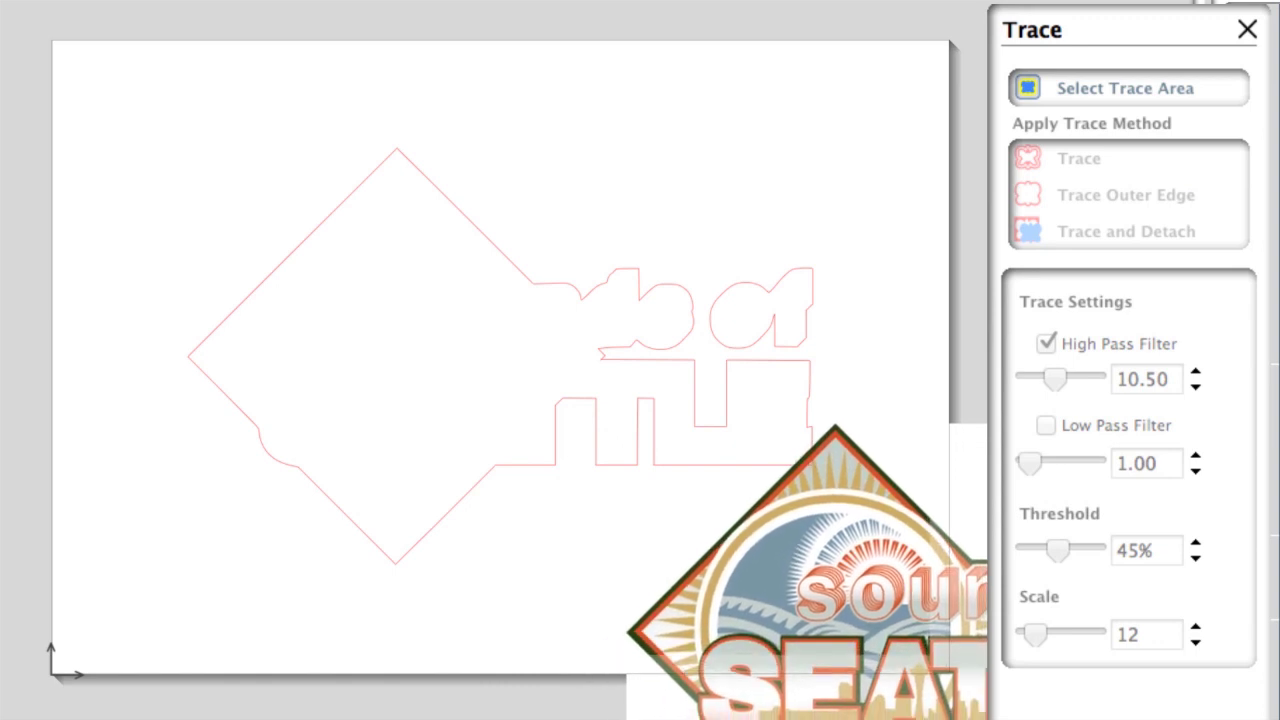
click(758, 344)
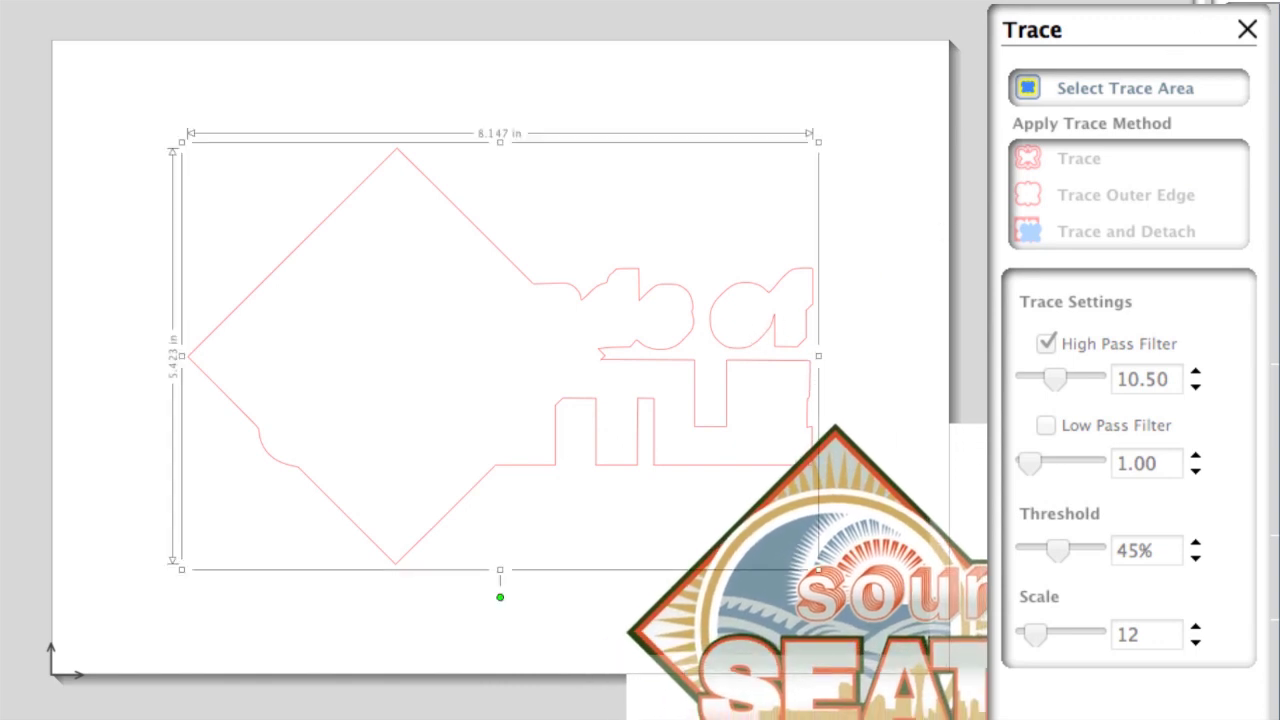
click(1100, 93)
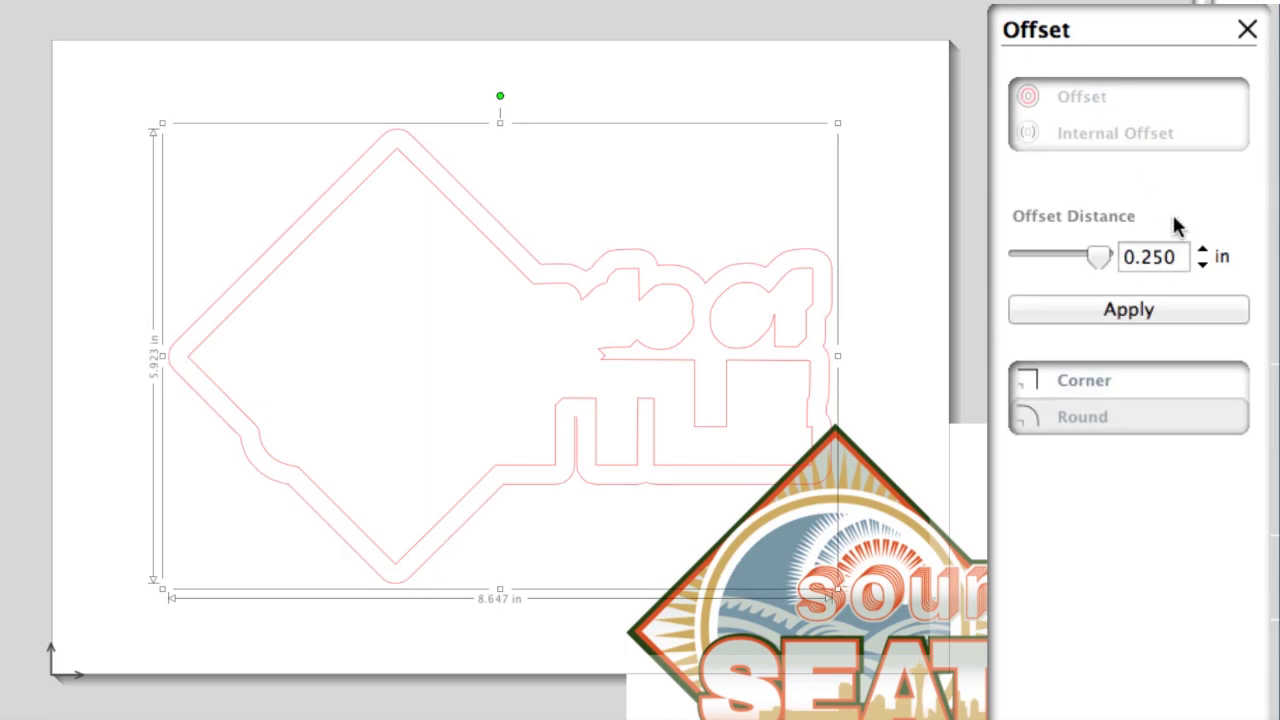
click(1155, 262)
click(1148, 257)
text(1)
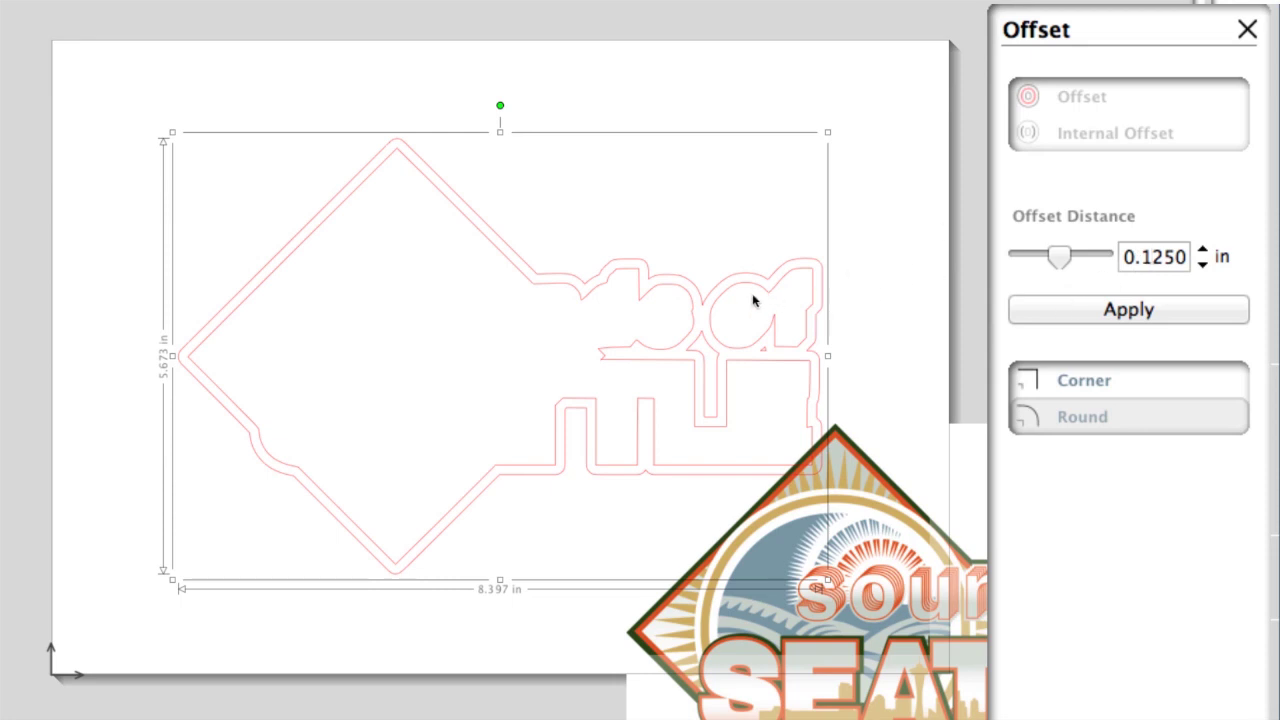
click(834, 279)
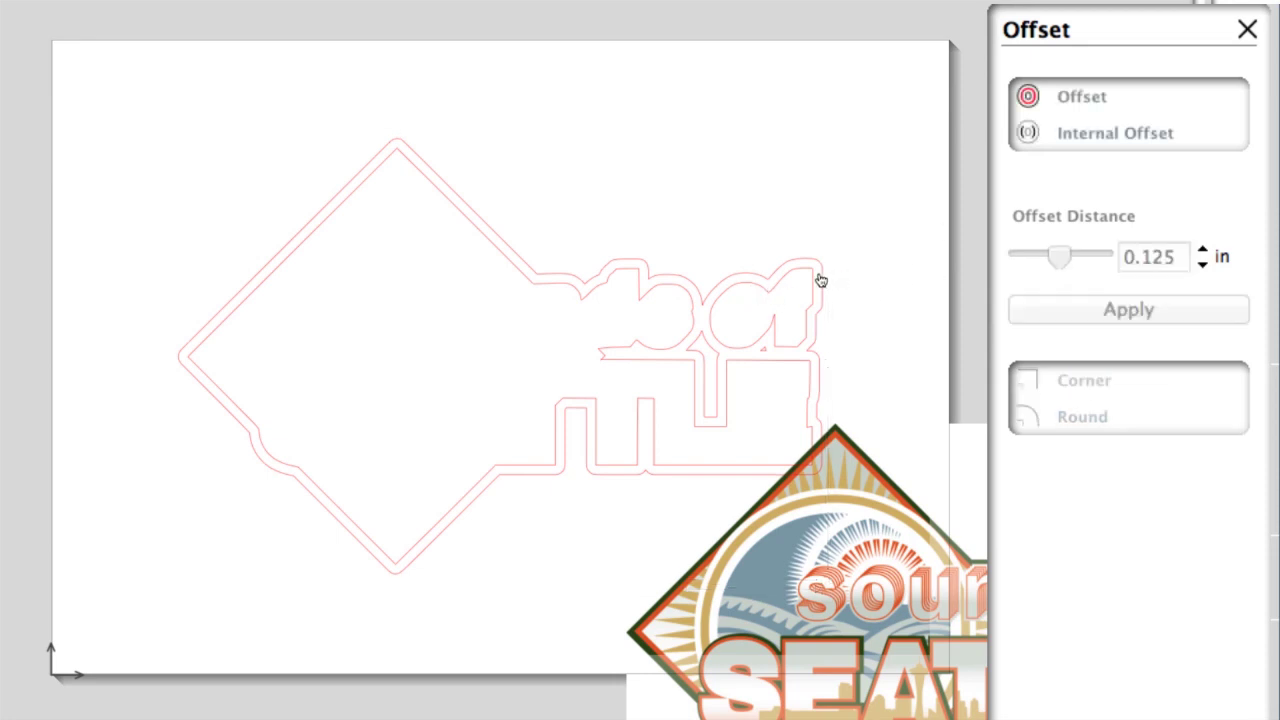
Step: Delete the inner traced outline inside the offset and move the Sounds of Seattle image back towards the offset outline
click(812, 277)
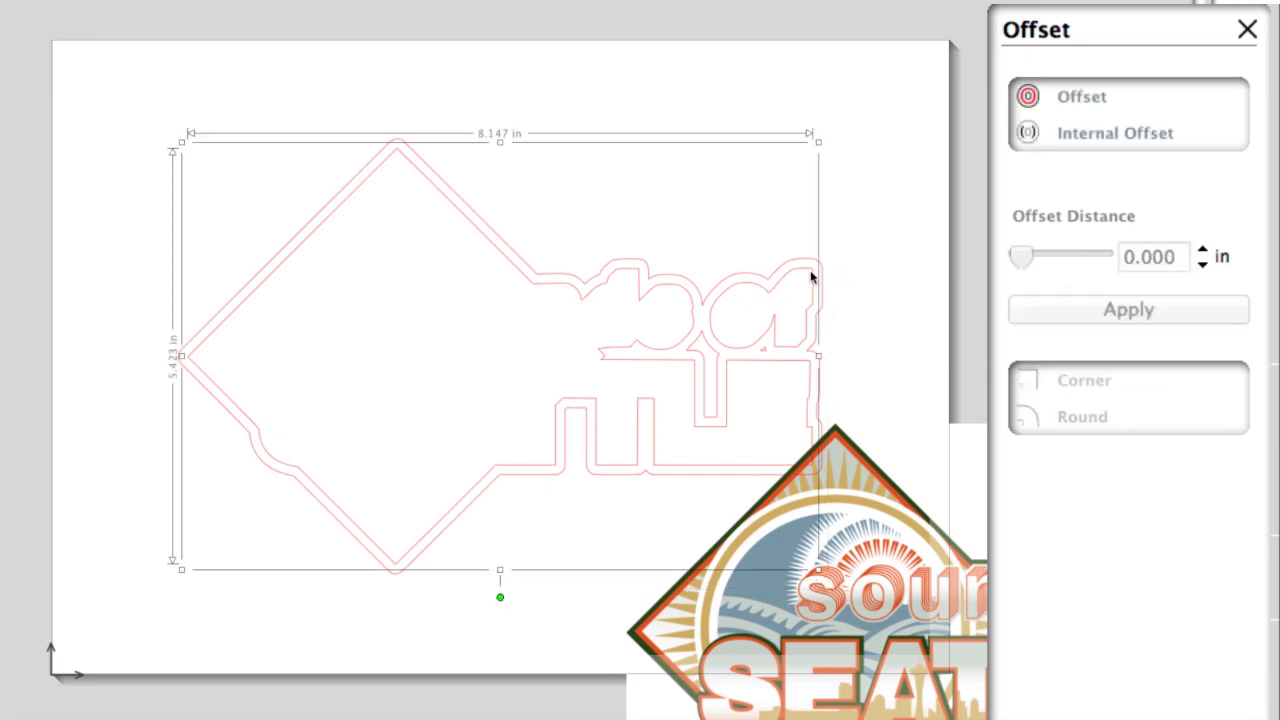
click(813, 277)
click(838, 478)
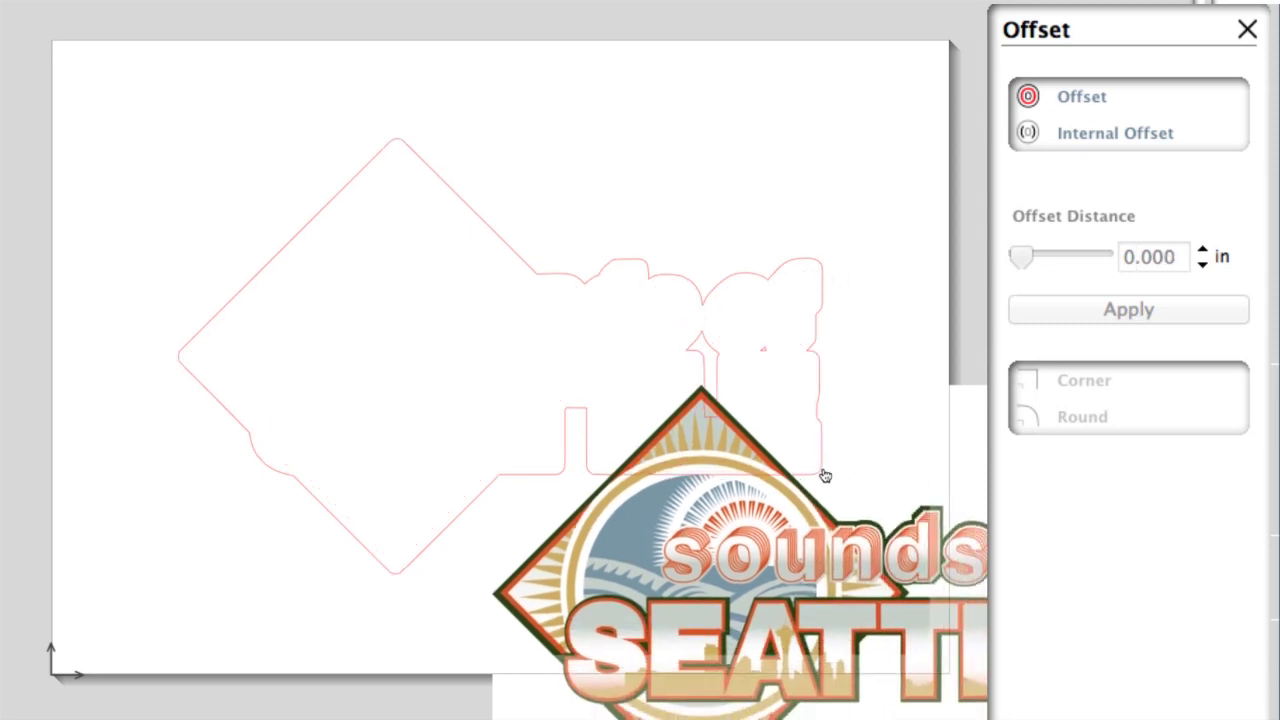